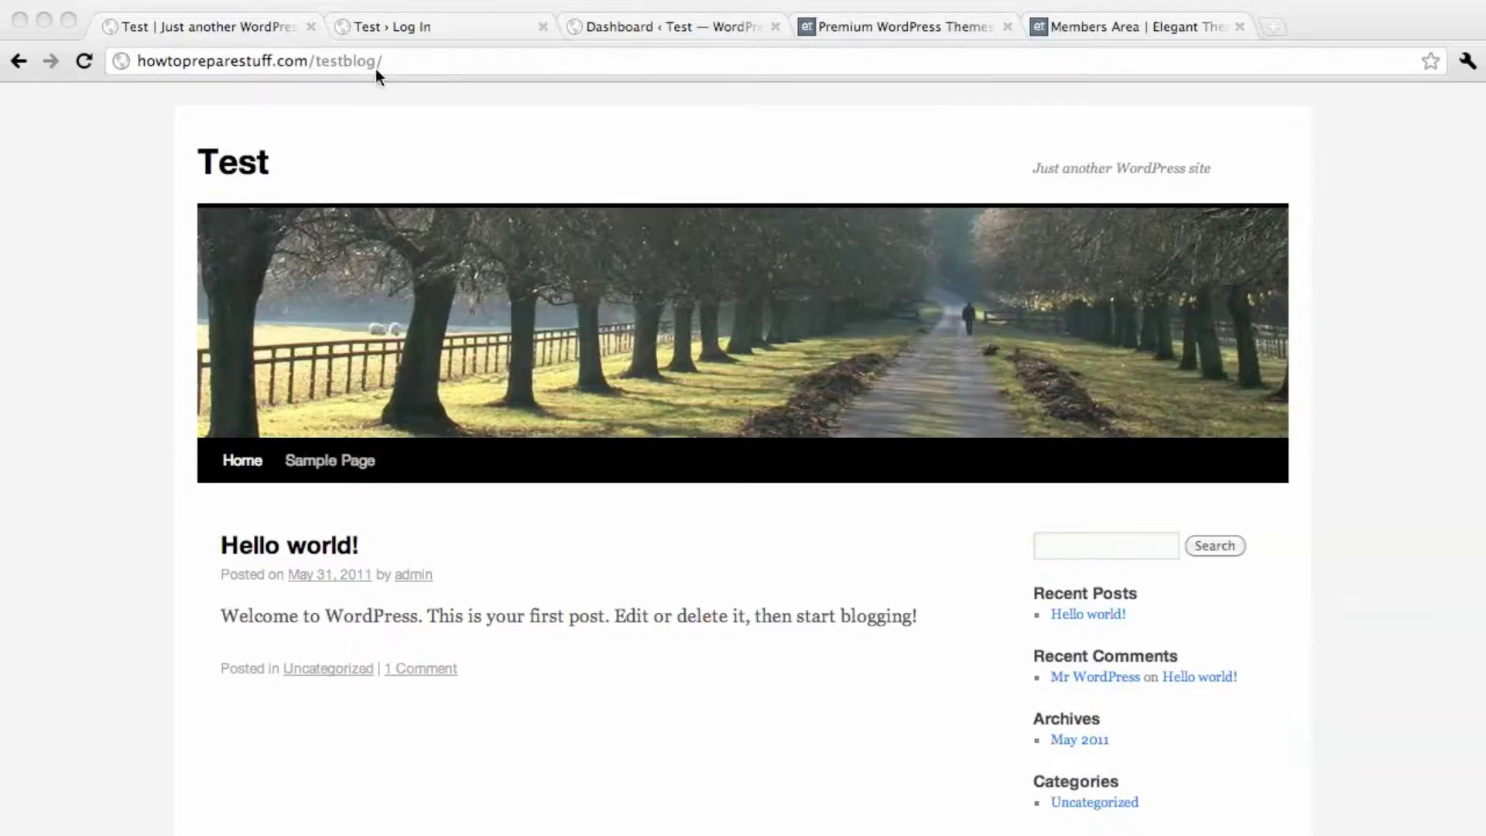
Step: Append wp-admin to the testblog/ address and load it
{"action": "left_click_drag", "start_coordinate": [312, 60], "coordinate": [383, 61]}
{"action": "left_click", "coordinate": [402, 63]}
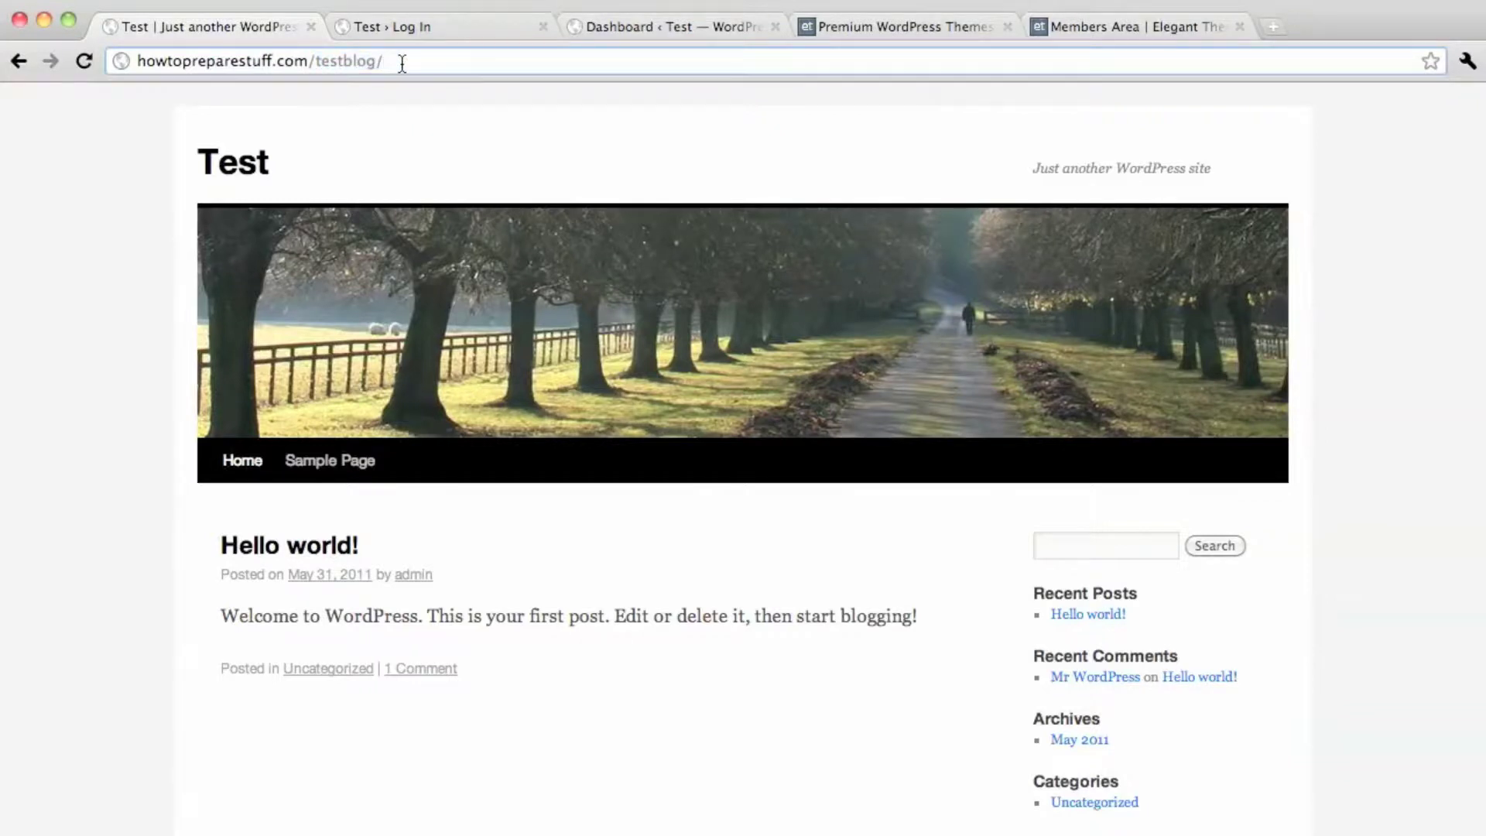
{"action": "type", "text": "wp-"}
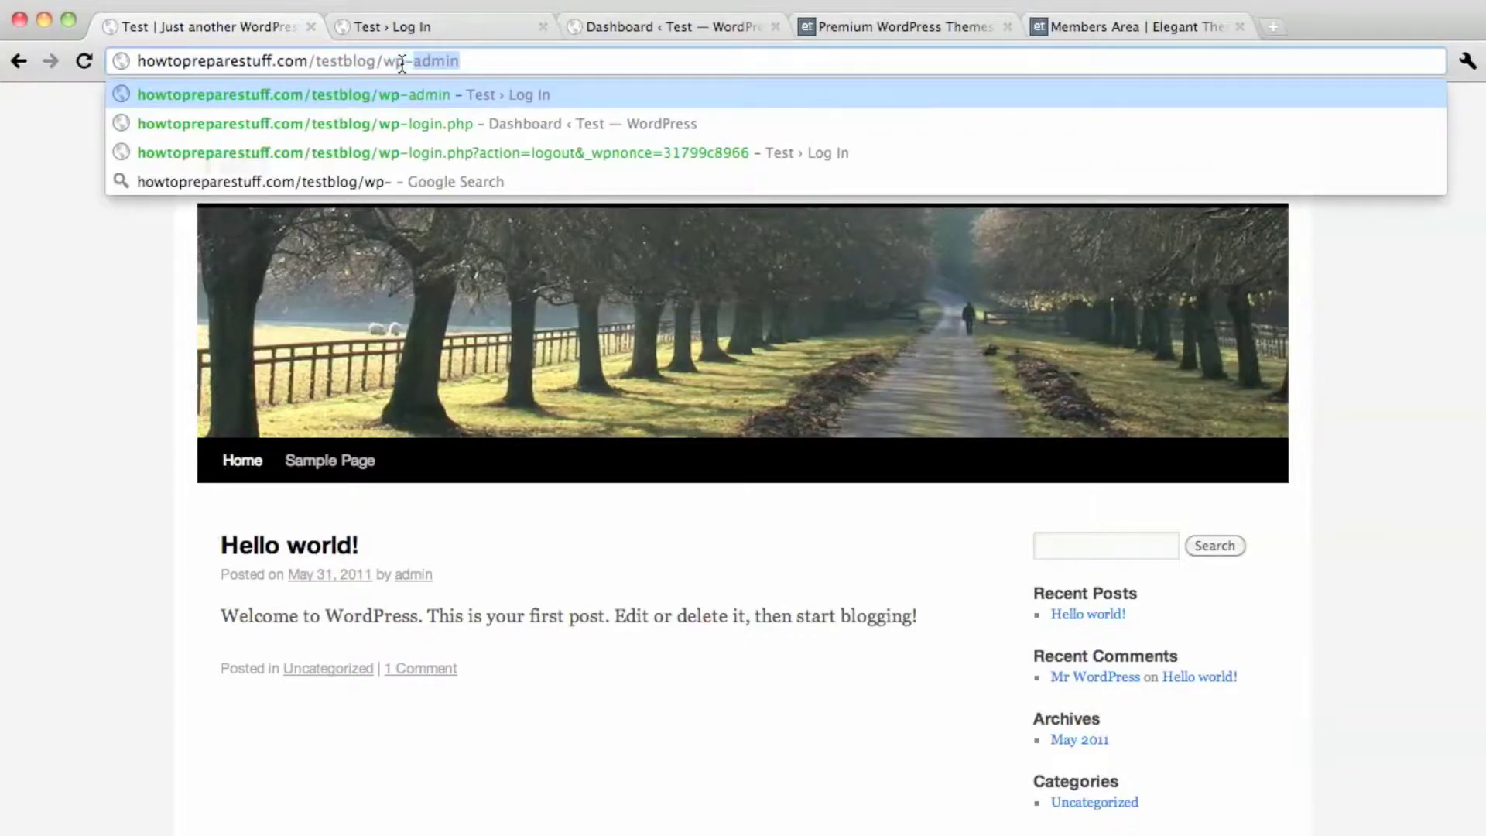
{"action": "type", "text": "ad"}
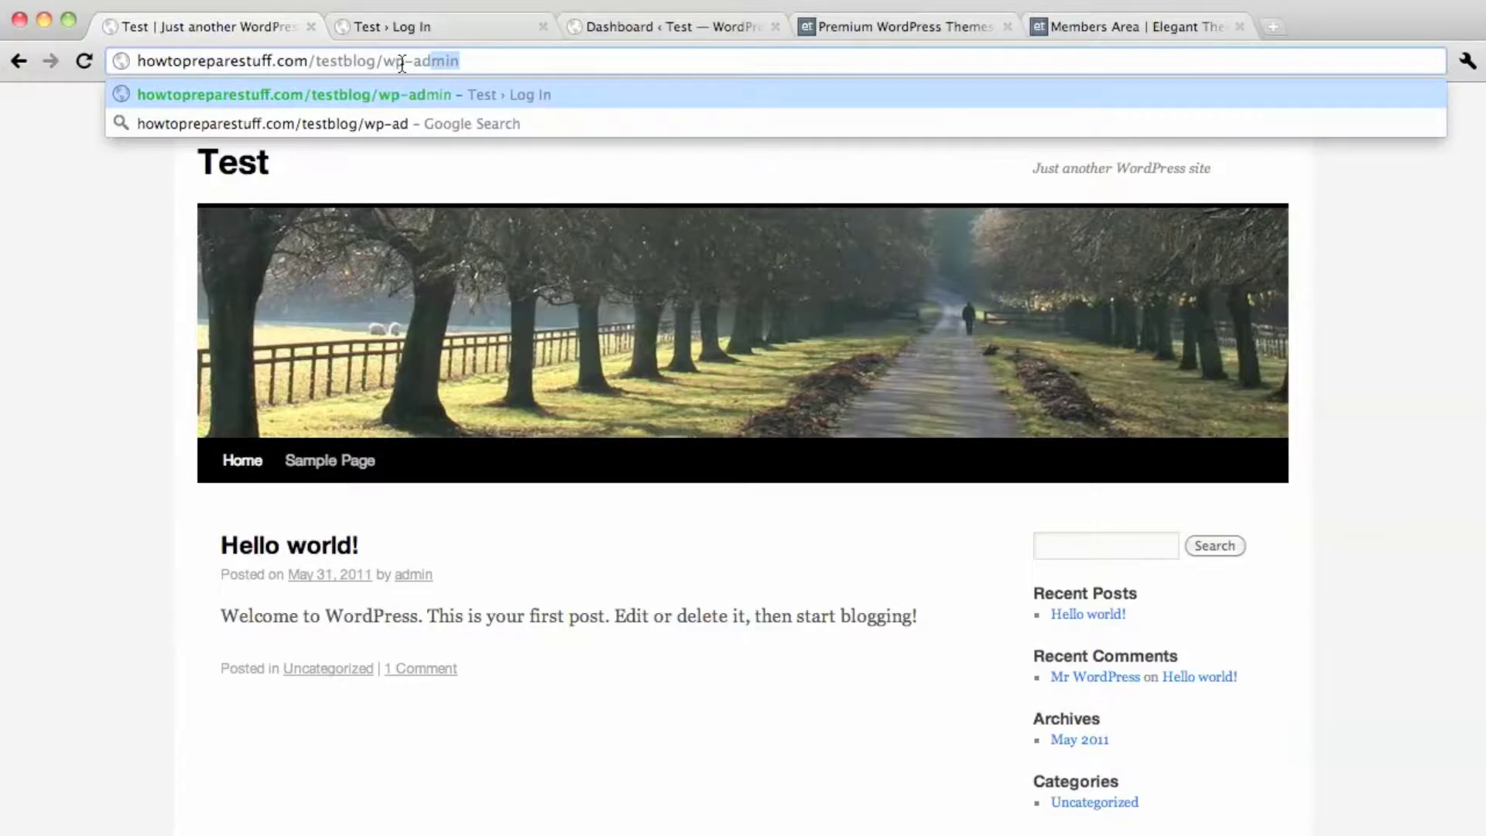
{"action": "type", "text": "min"}
{"action": "key", "text": "Return"}
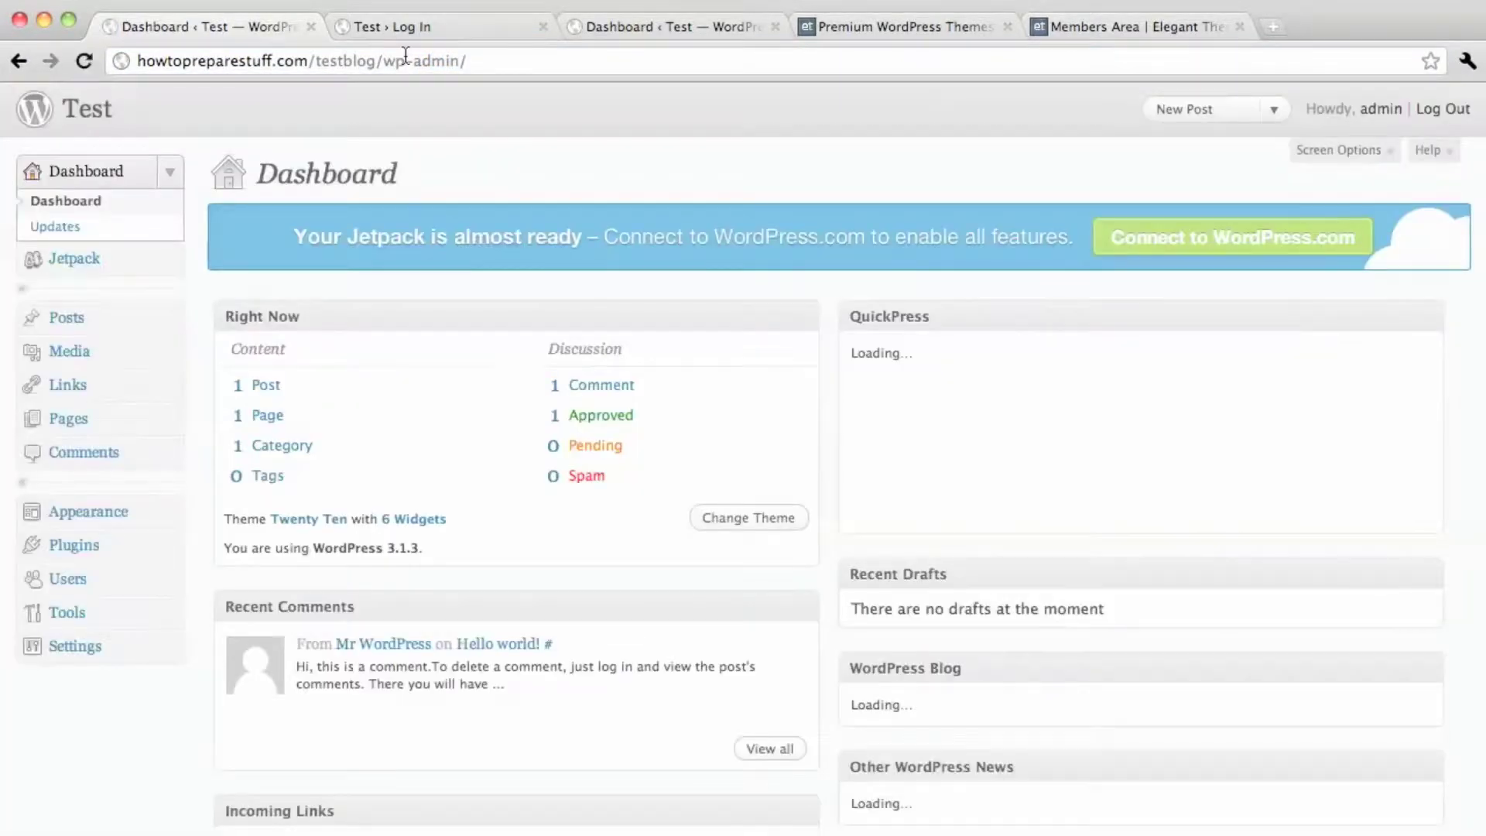
Step: Check the login page's username and password fields, then switch to the logged-in Dashboard tab
{"action": "left_click", "coordinate": [410, 28]}
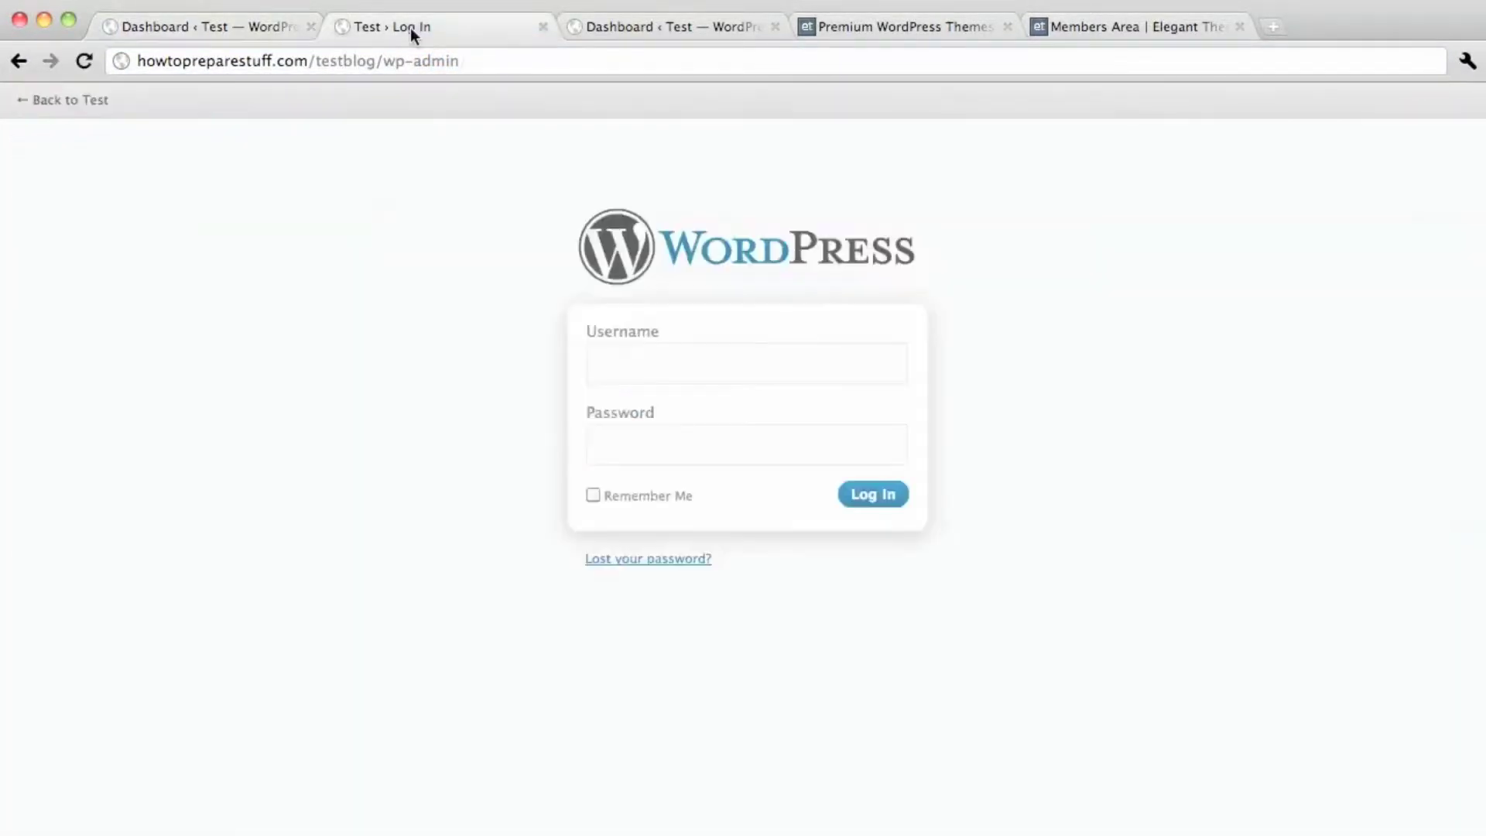
{"action": "left_click", "coordinate": [686, 365]}
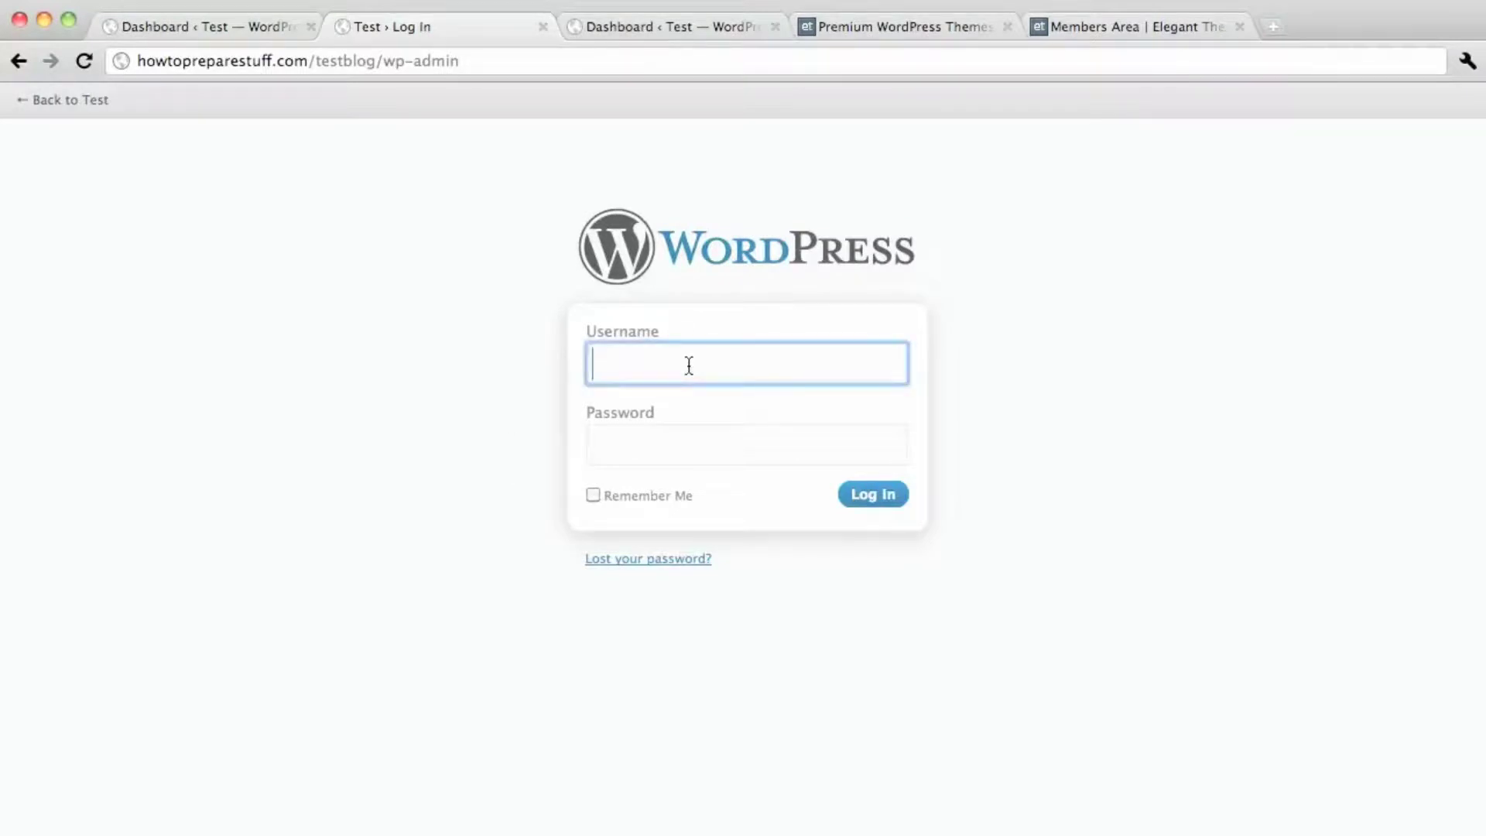
{"action": "left_click", "coordinate": [699, 446]}
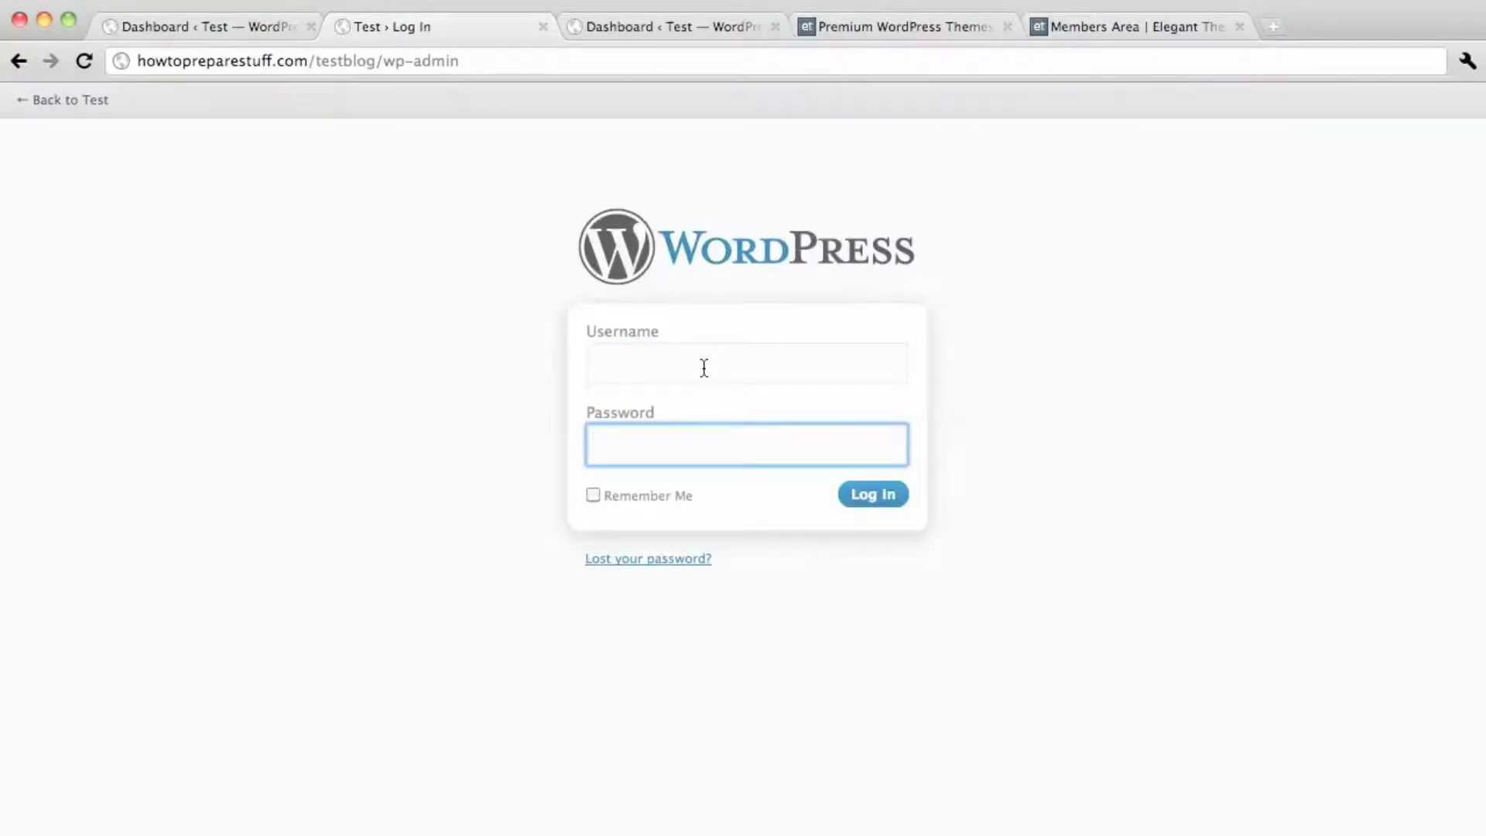
{"action": "left_click", "coordinate": [621, 26]}
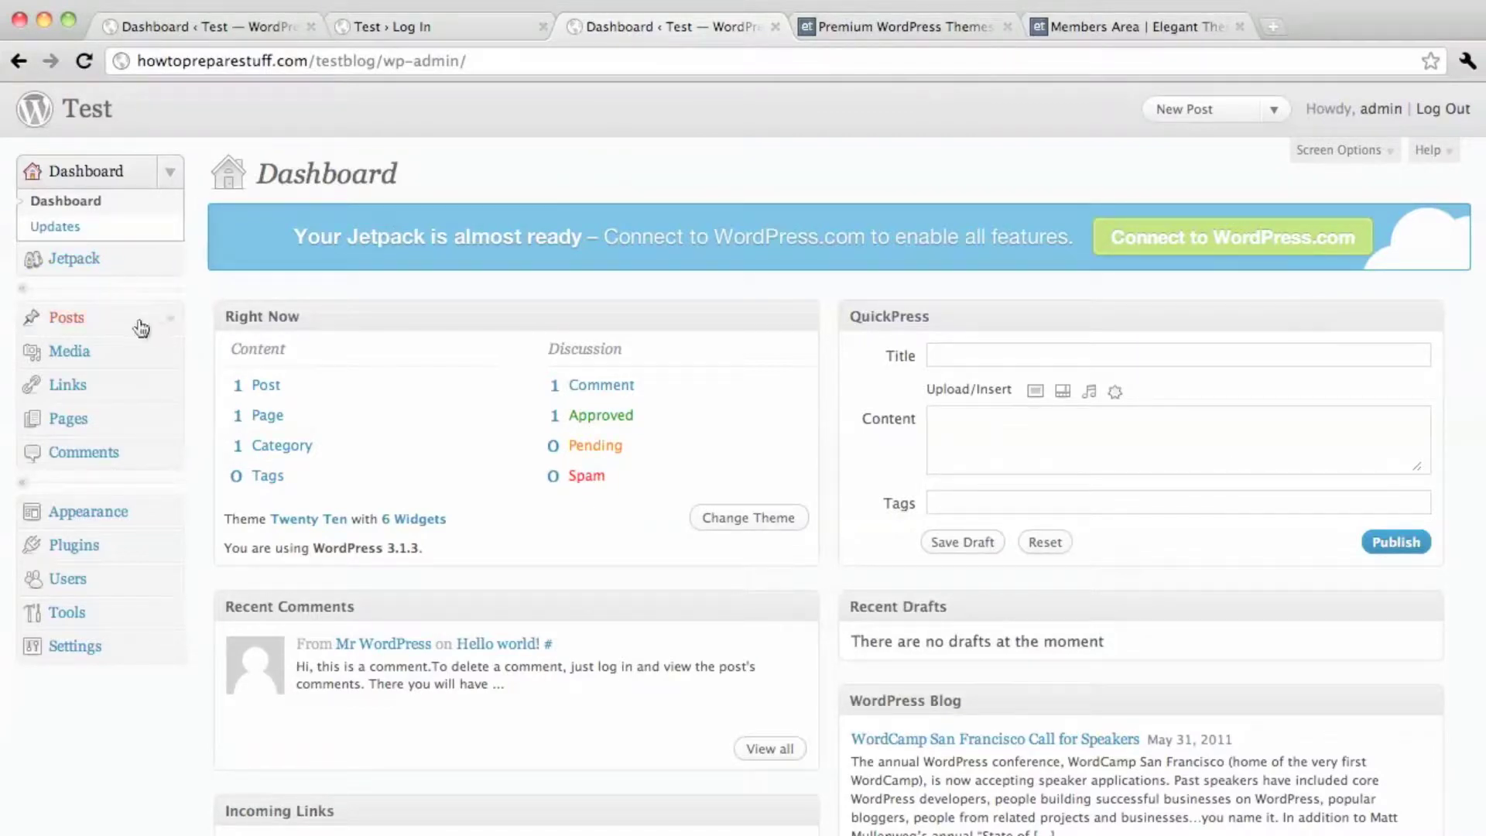
Step: Expand and collapse the Posts, Media and Pages sidebar menus, then switch to the Elegant Themes tab
{"action": "left_click", "coordinate": [170, 317]}
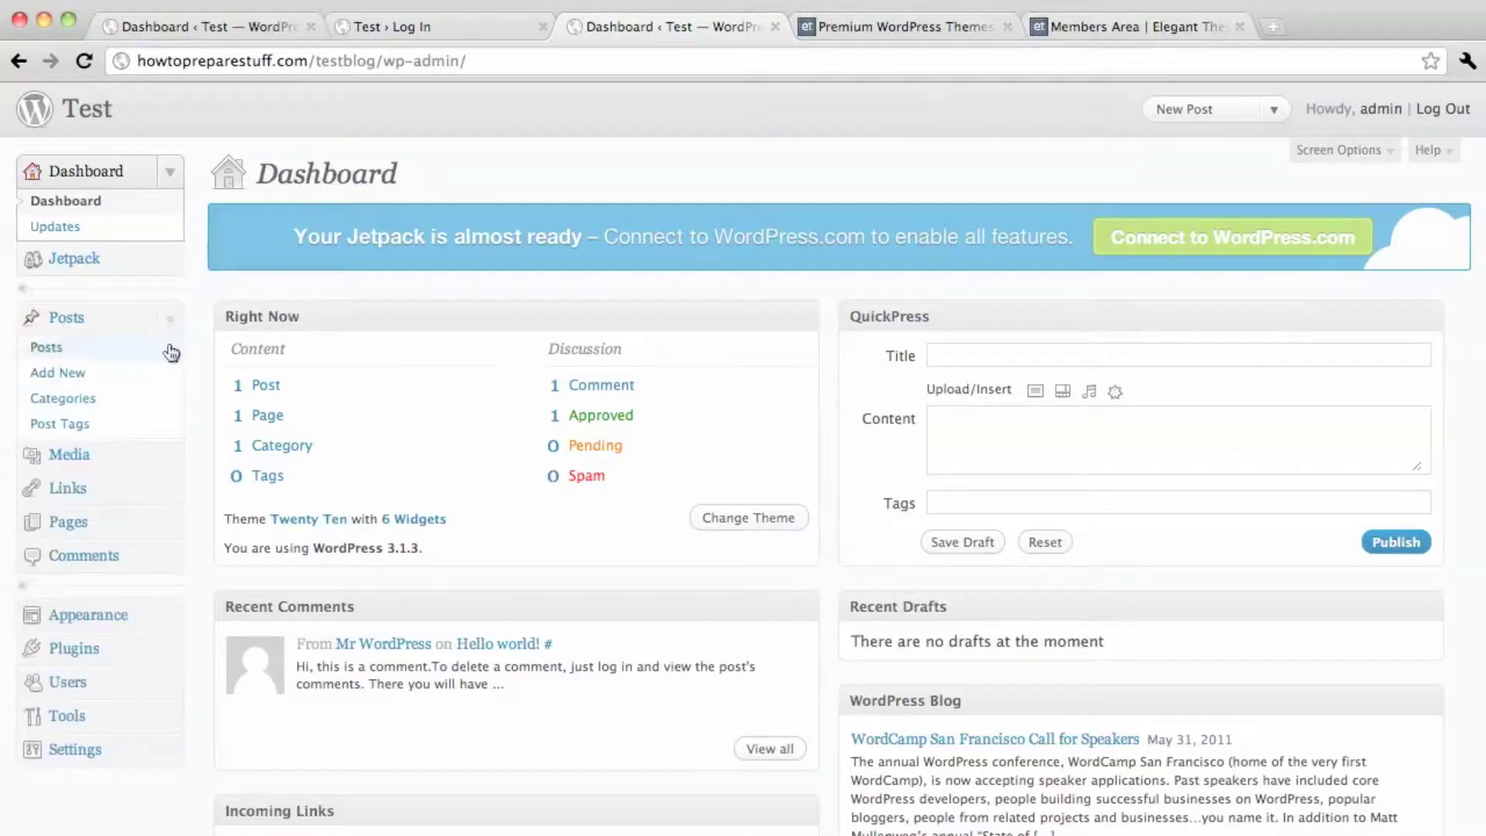
{"action": "left_click", "coordinate": [167, 454]}
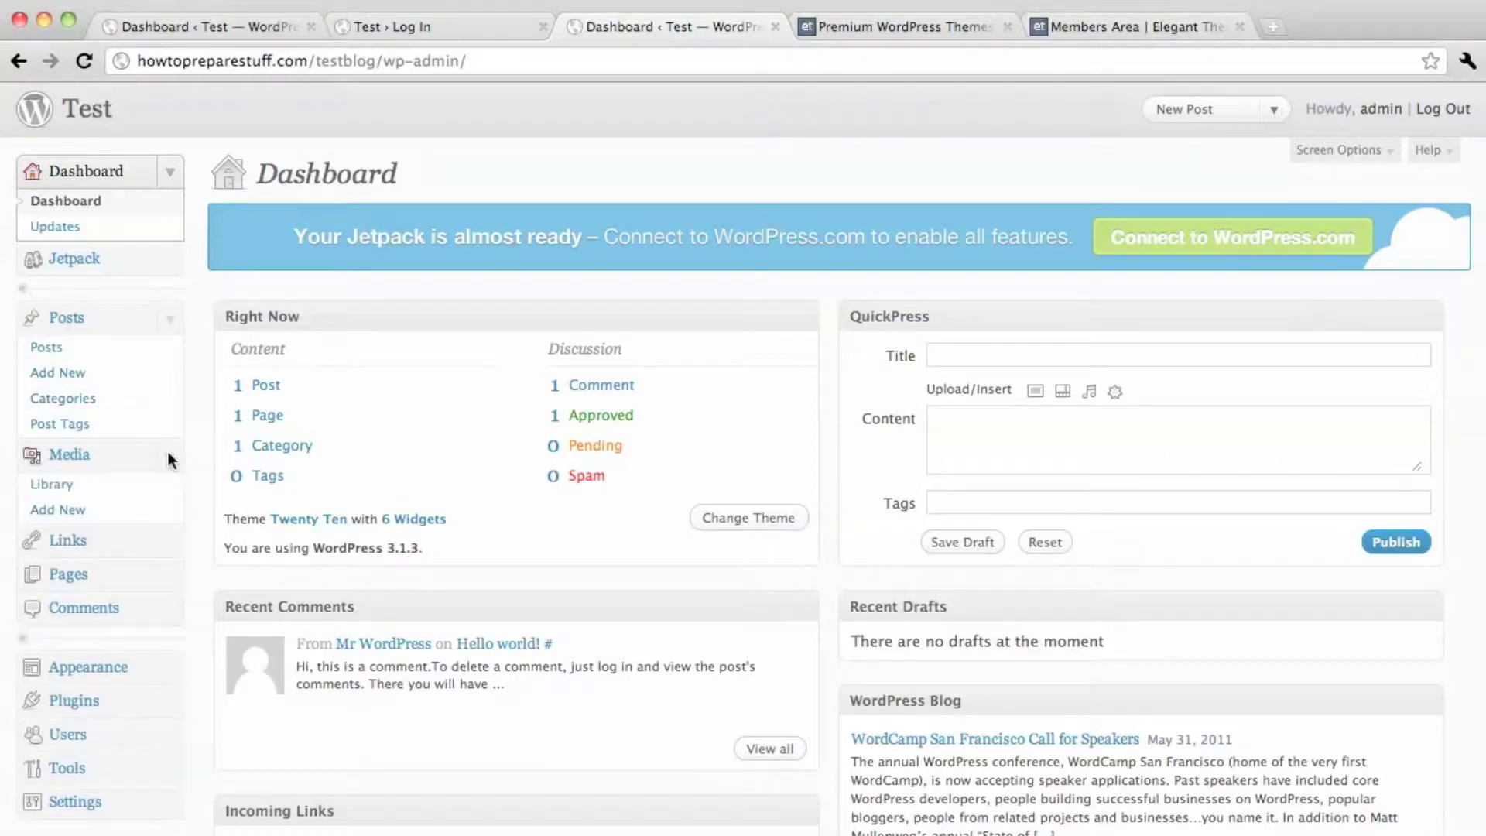
{"action": "left_click", "coordinate": [164, 572]}
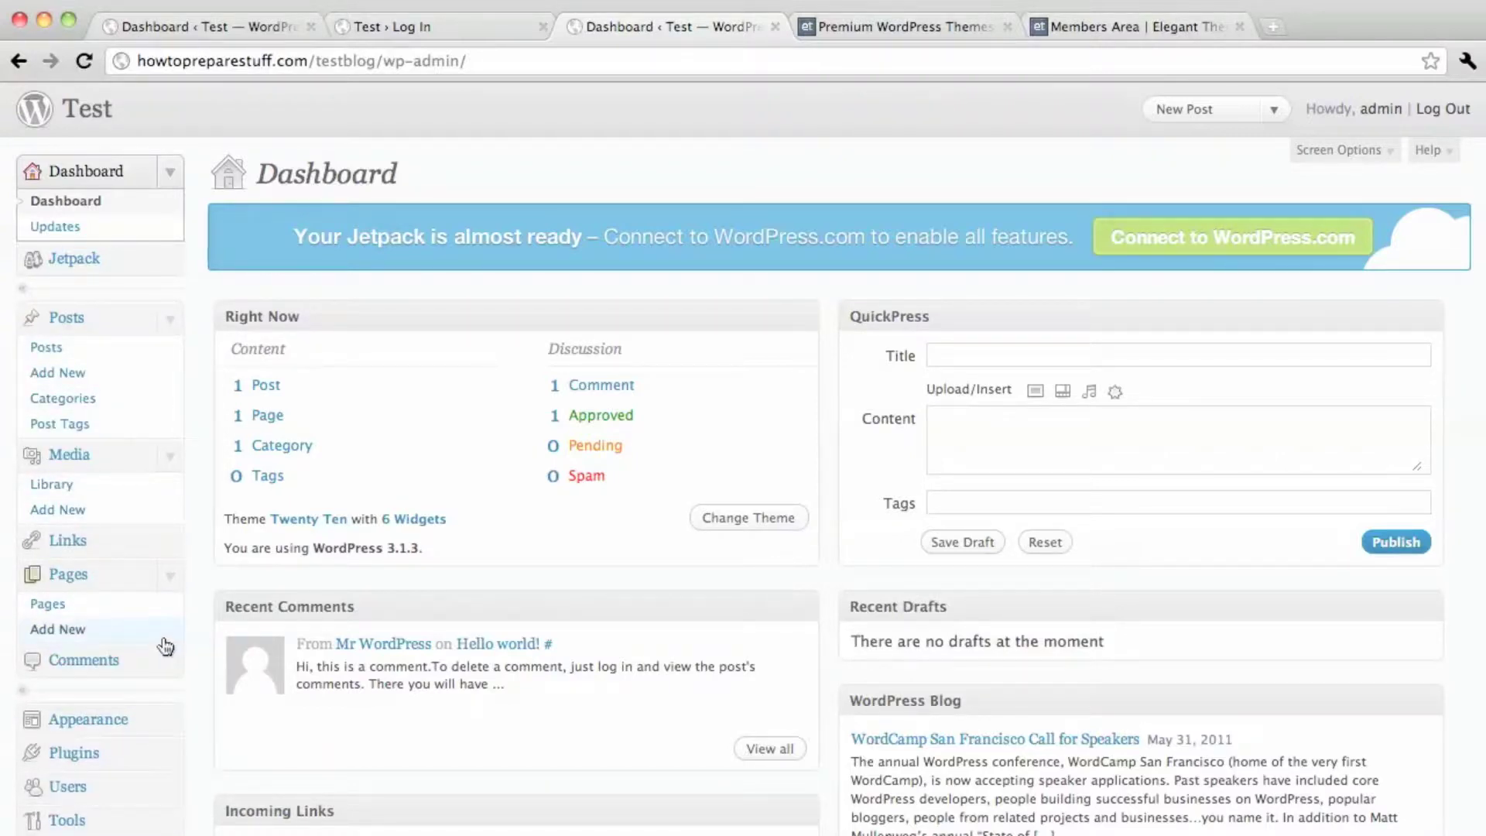
{"action": "left_click", "coordinate": [173, 577]}
{"action": "left_click", "coordinate": [172, 459]}
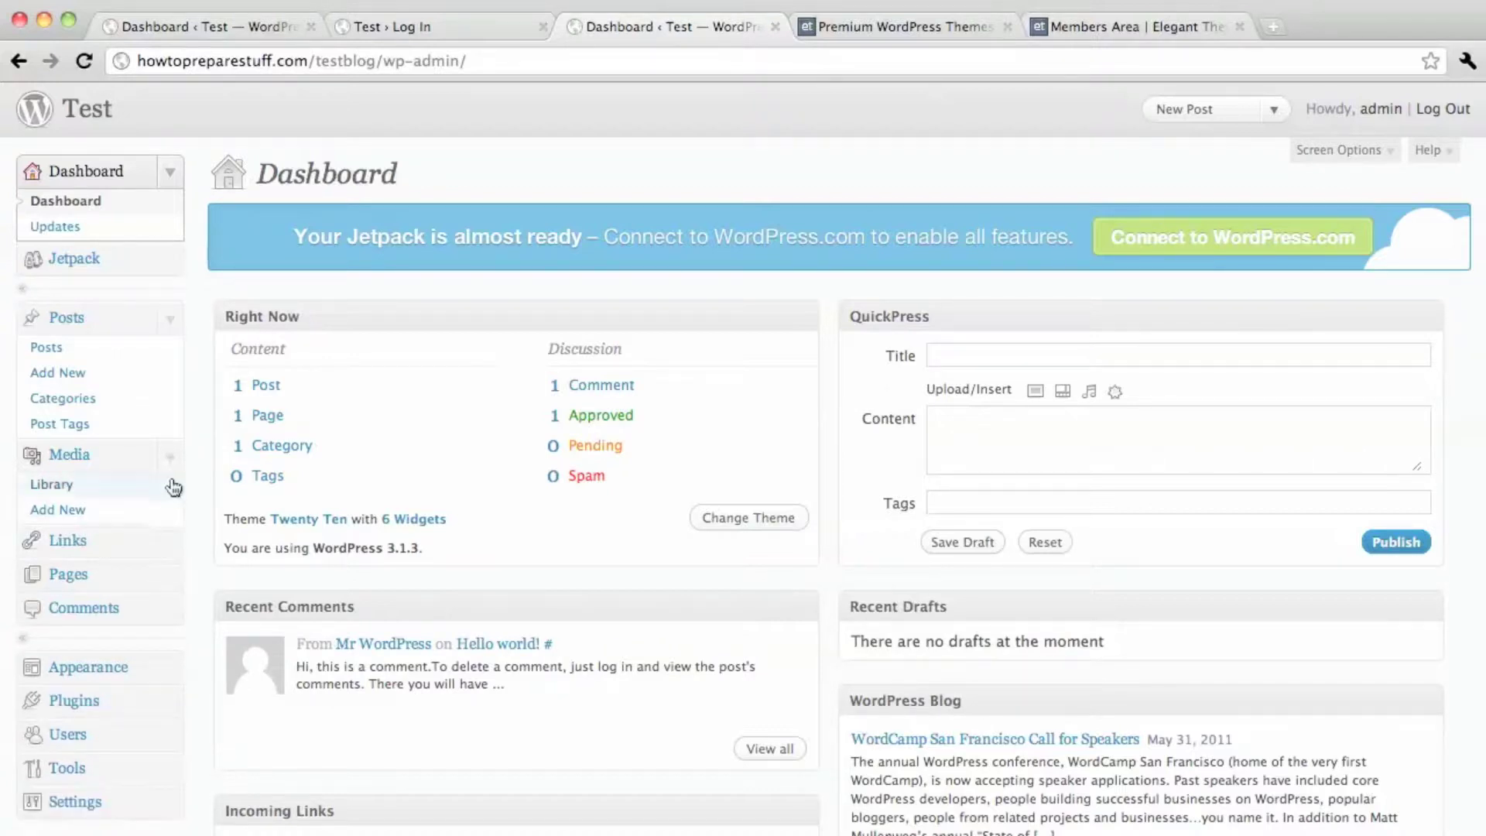
{"action": "left_click", "coordinate": [178, 316]}
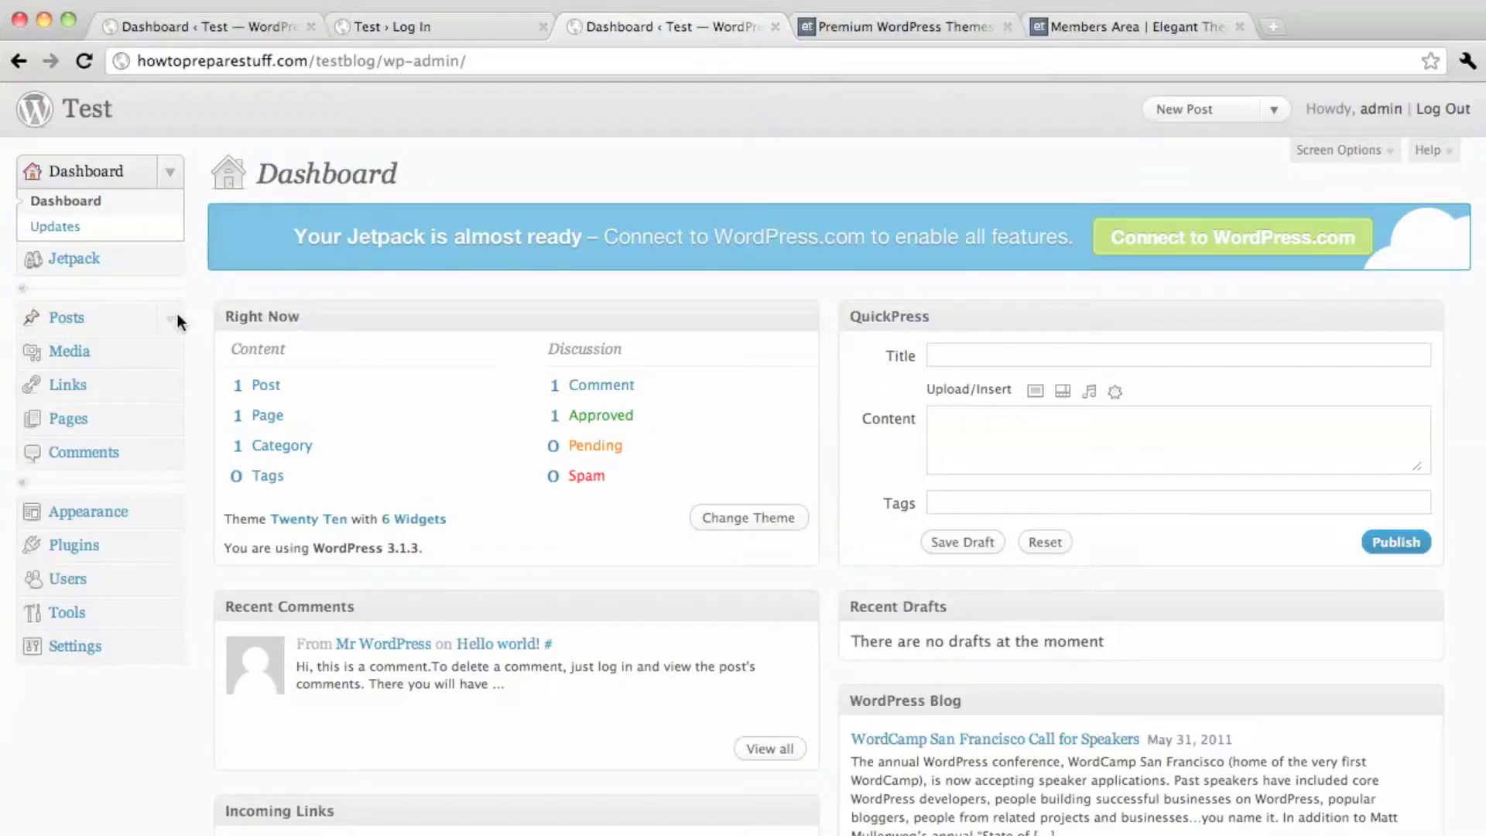
{"action": "left_click", "coordinate": [913, 28]}
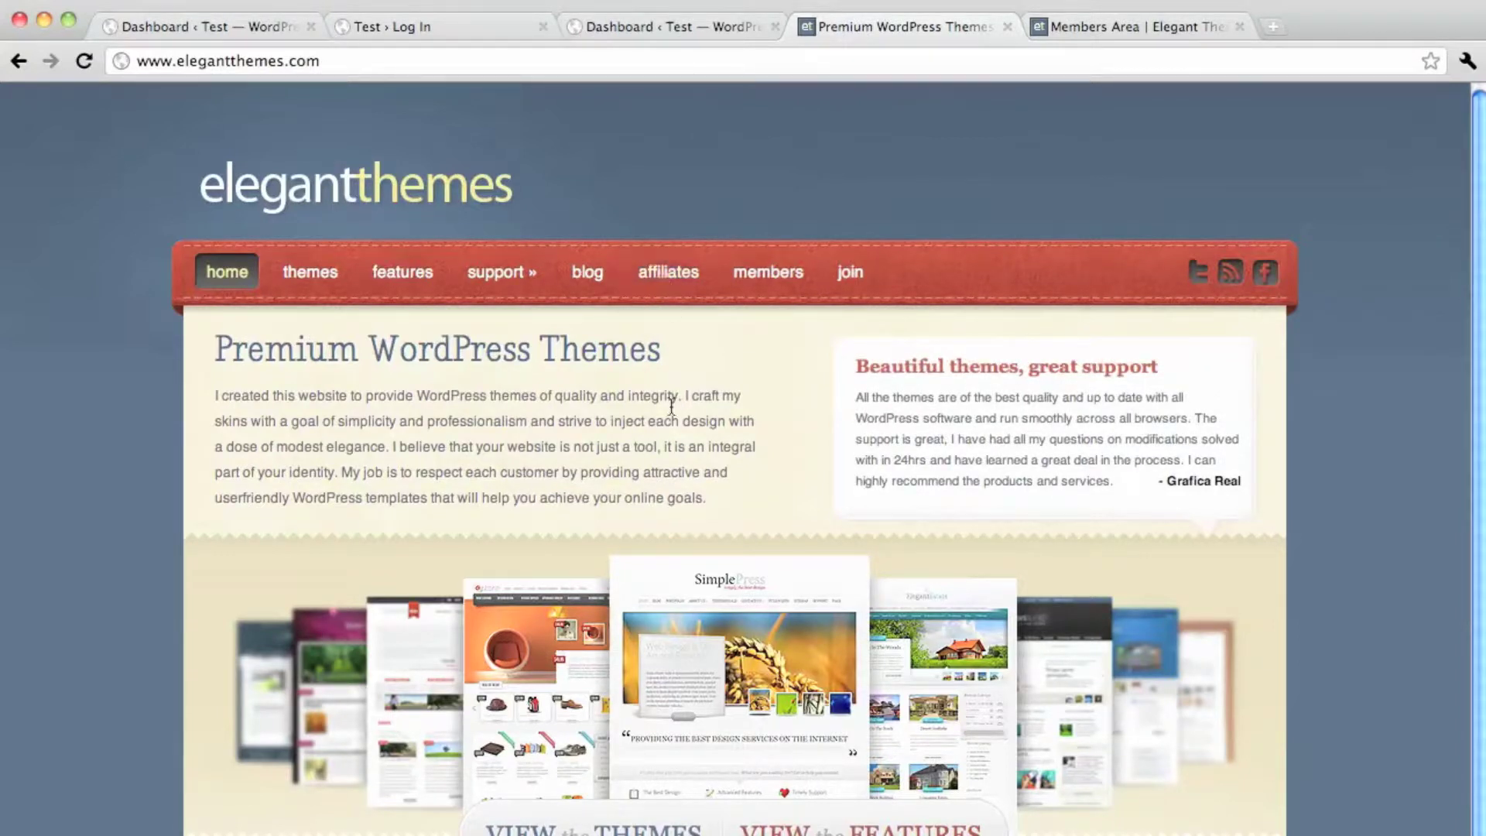
Step: Scroll through the elegantthemes.com homepage and go to the members area
{"action": "scroll", "coordinate": [667, 406], "scroll_direction": "down", "scroll_amount": 1}
{"action": "scroll", "coordinate": [670, 412], "scroll_direction": "down", "scroll_amount": 2}
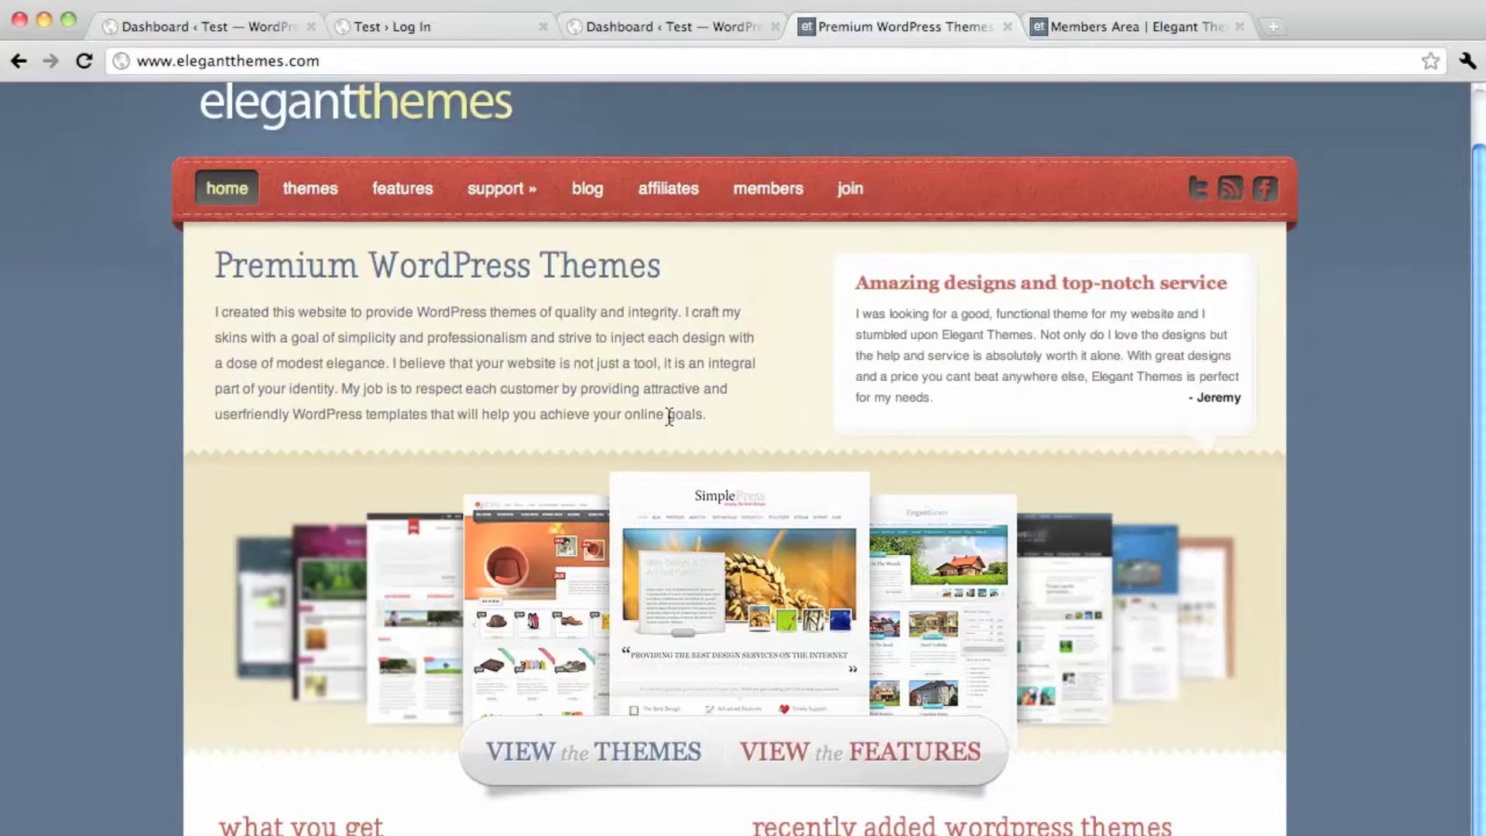
{"action": "scroll", "coordinate": [667, 352], "scroll_direction": "up", "scroll_amount": 2}
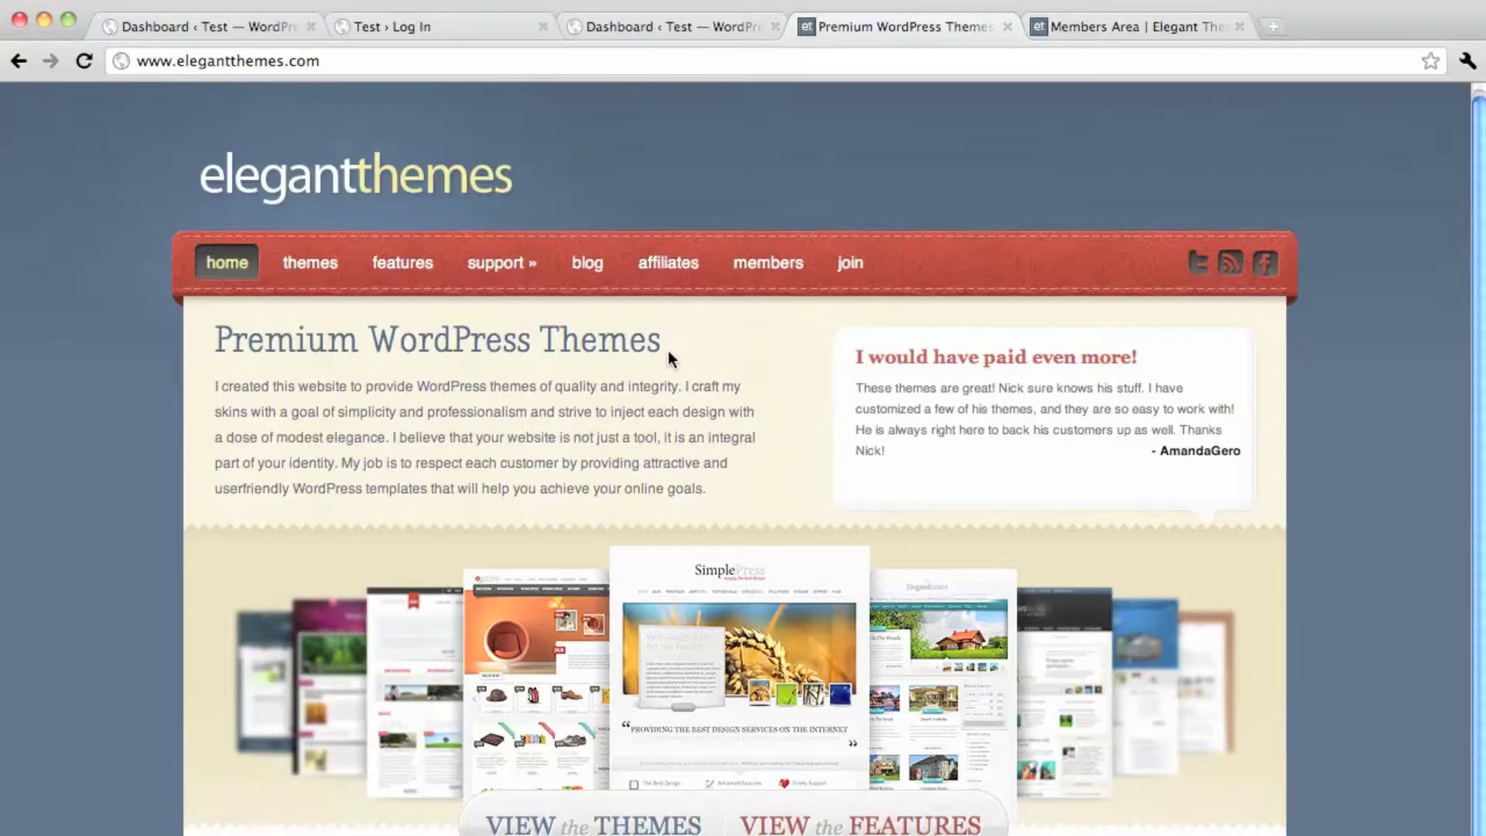
{"action": "left_click", "coordinate": [788, 260]}
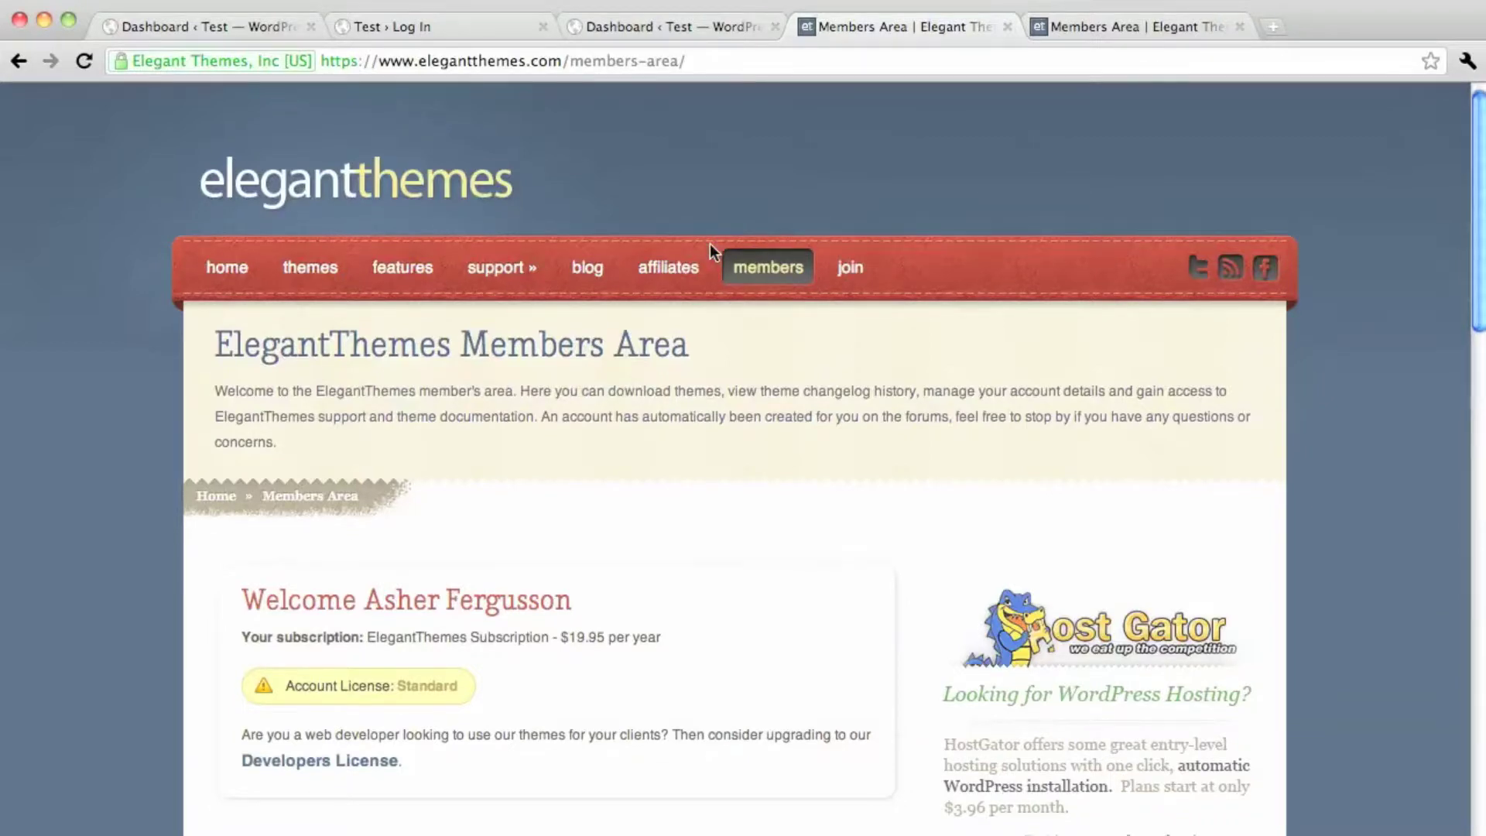
Step: Scroll to WordPress Theme Downloads and download the Feather theme as FeatherTheme.zip
{"action": "scroll", "coordinate": [709, 243], "scroll_direction": "down", "scroll_amount": 10}
{"action": "scroll", "coordinate": [709, 244], "scroll_direction": "down", "scroll_amount": 1}
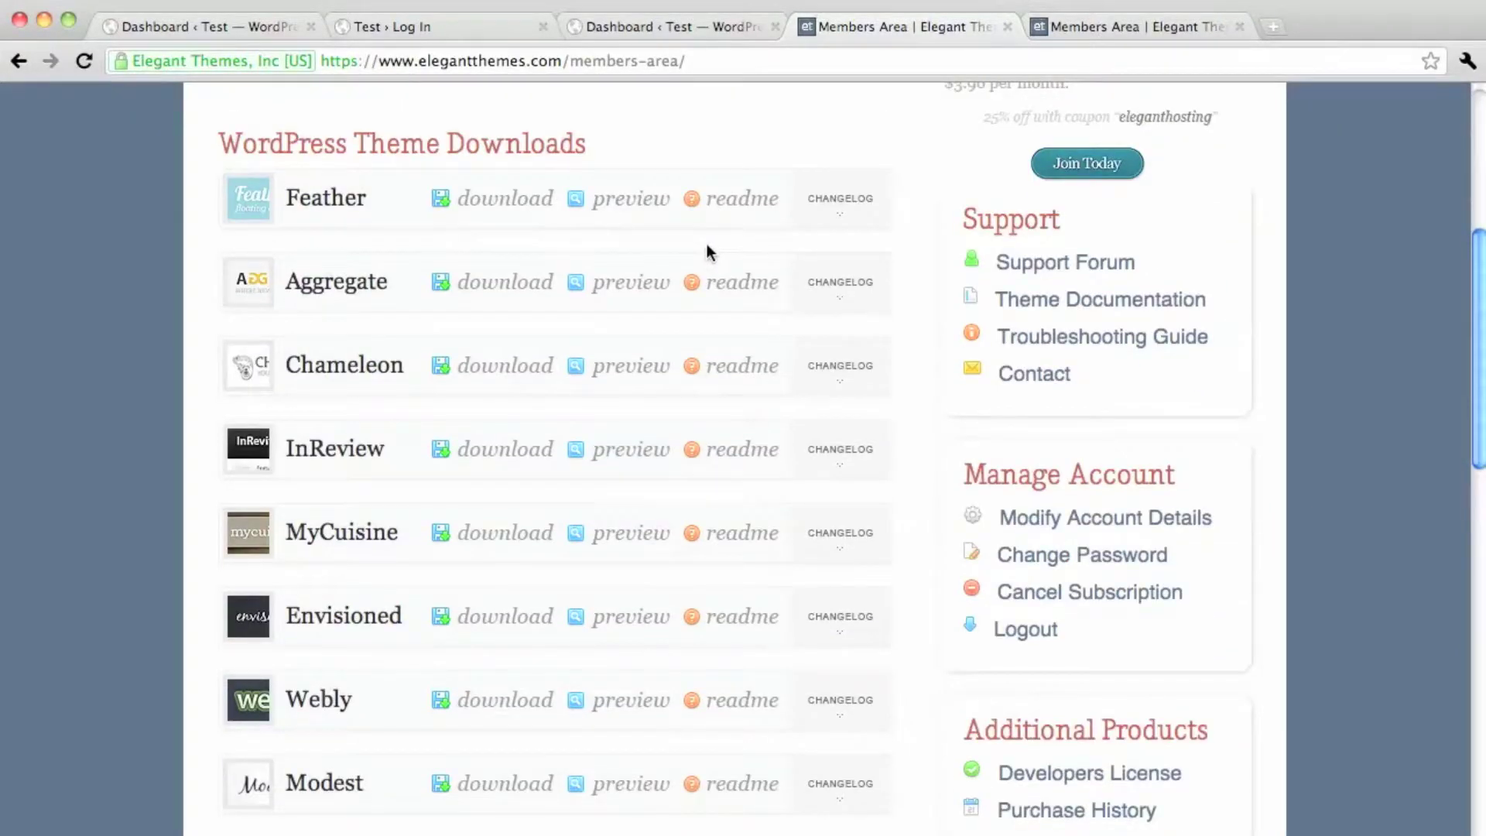
{"action": "scroll", "coordinate": [570, 429], "scroll_direction": "down", "scroll_amount": 1}
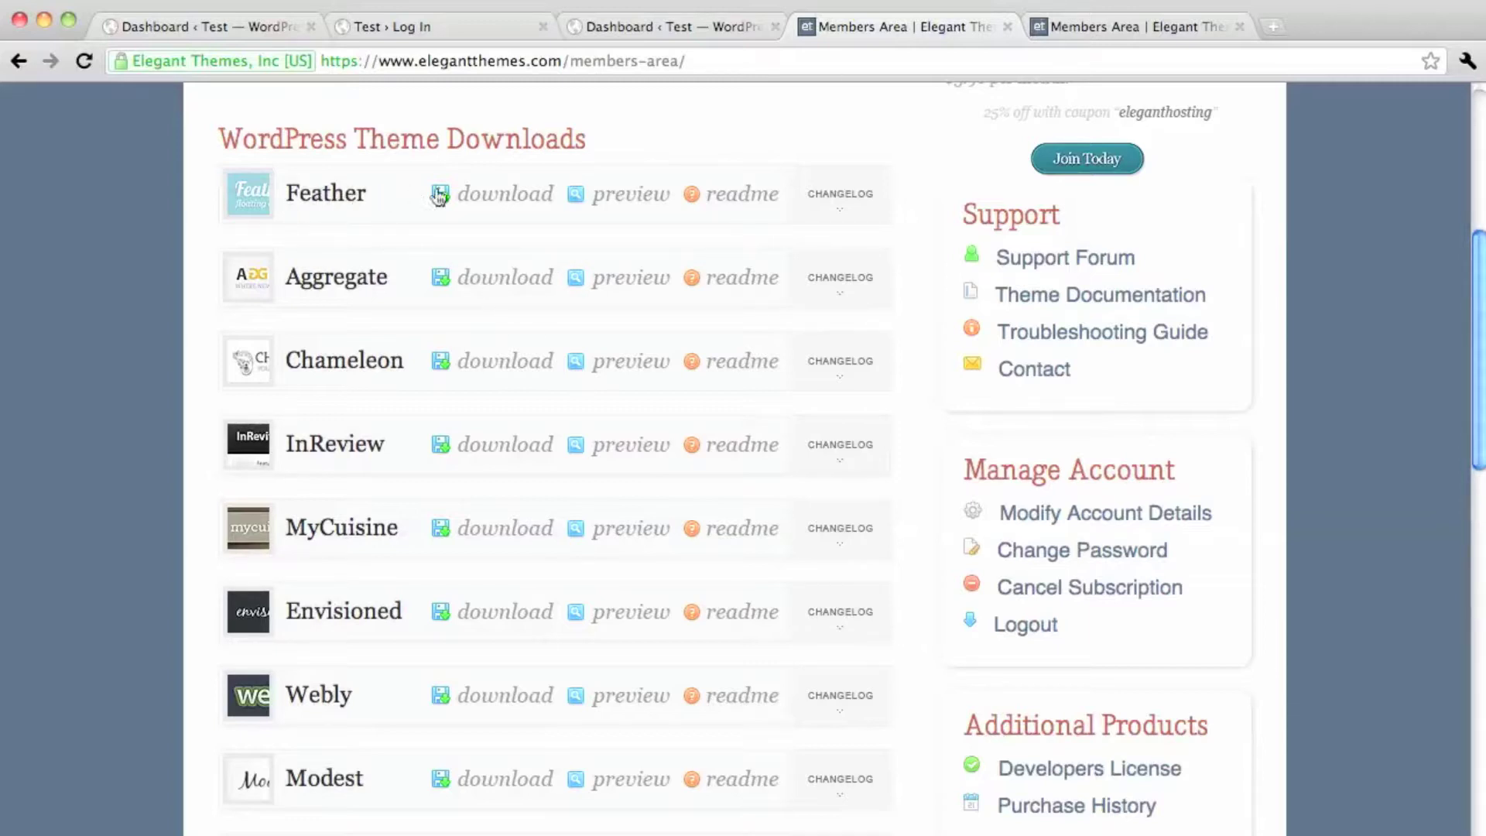
{"action": "left_click", "coordinate": [490, 199]}
Step: In Finder, preview the Desktop's FeatherTheme folder contents, then open the folder
{"action": "key", "text": "super+Tab"}
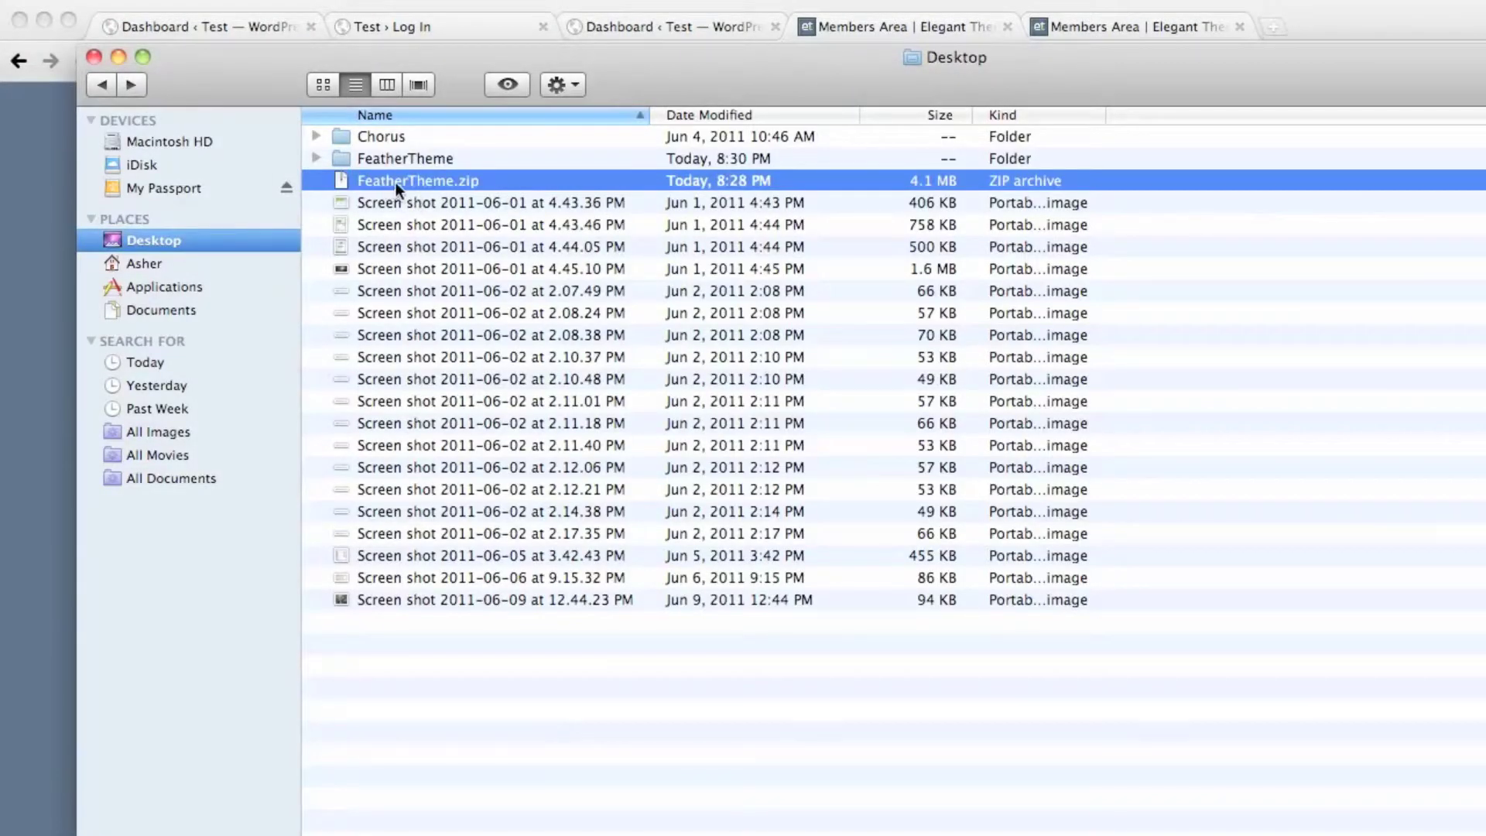
{"action": "left_click", "coordinate": [339, 157]}
{"action": "left_click", "coordinate": [318, 155]}
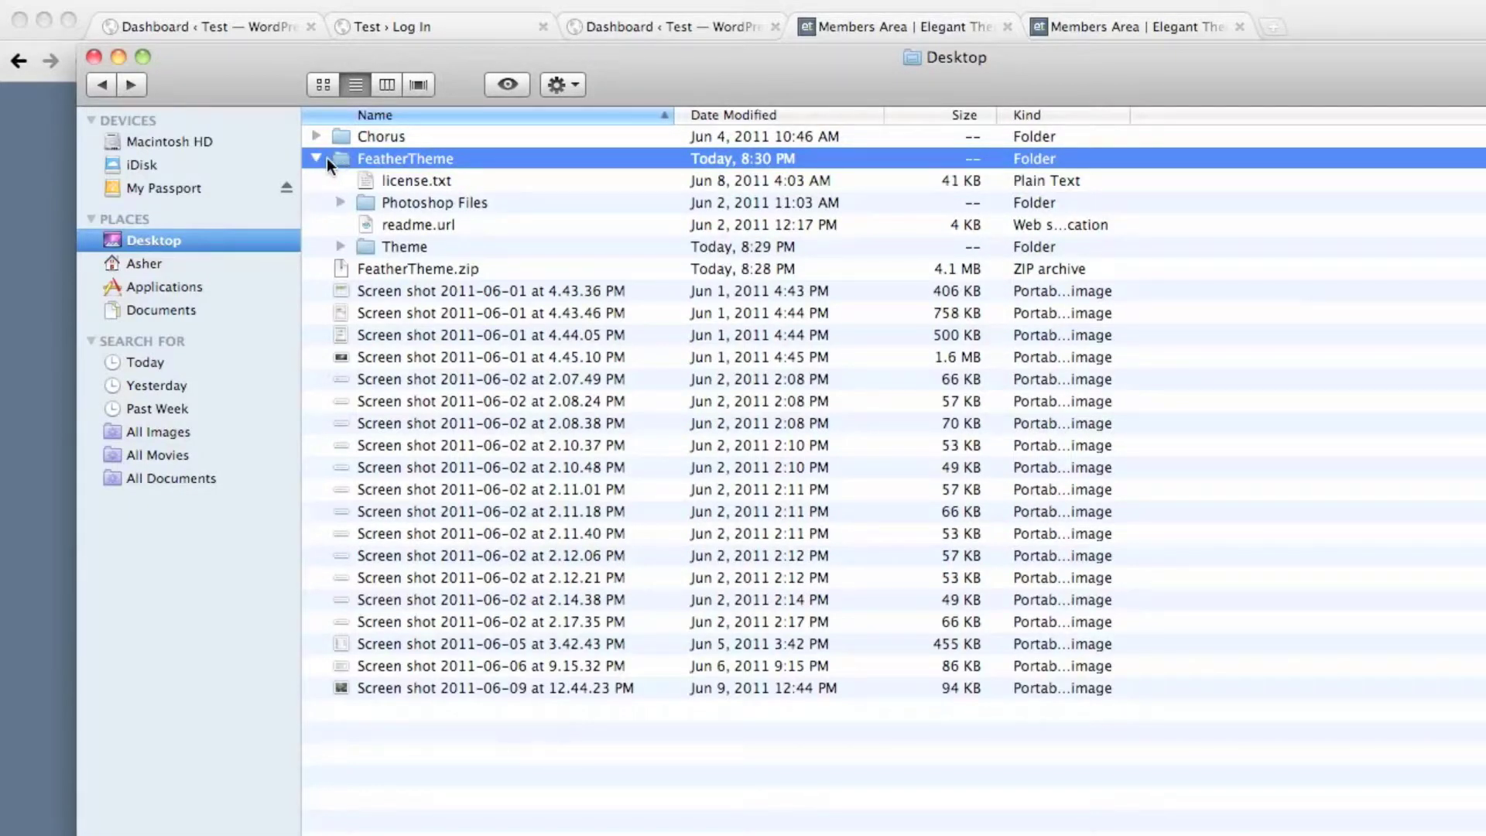
{"action": "left_click", "coordinate": [314, 156]}
{"action": "double_click", "coordinate": [346, 159]}
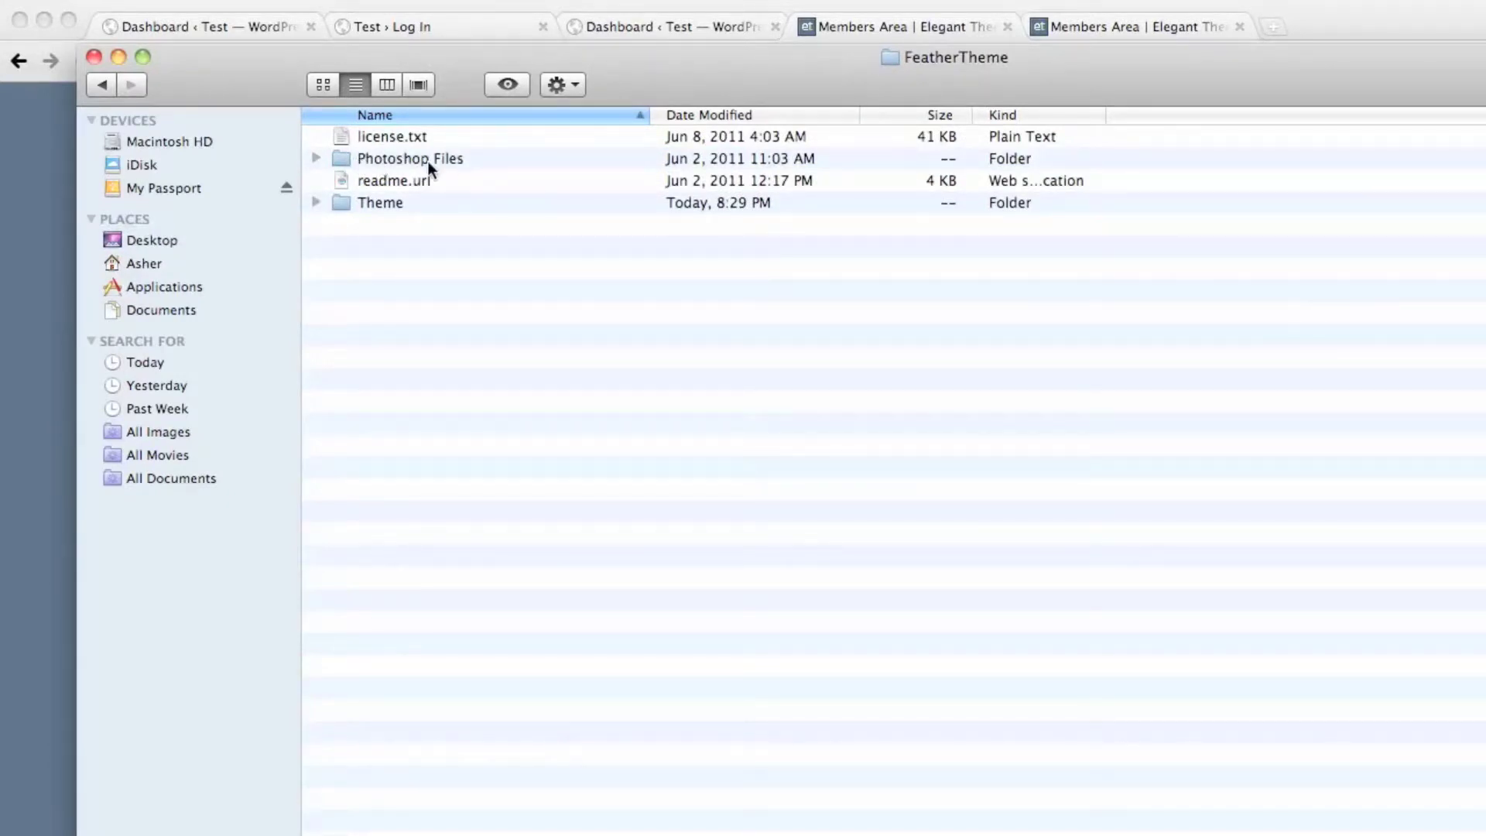
Step: Open the Theme folder, inspect the Feather folder, select Feather.zip, and return to the browser
{"action": "double_click", "coordinate": [341, 206]}
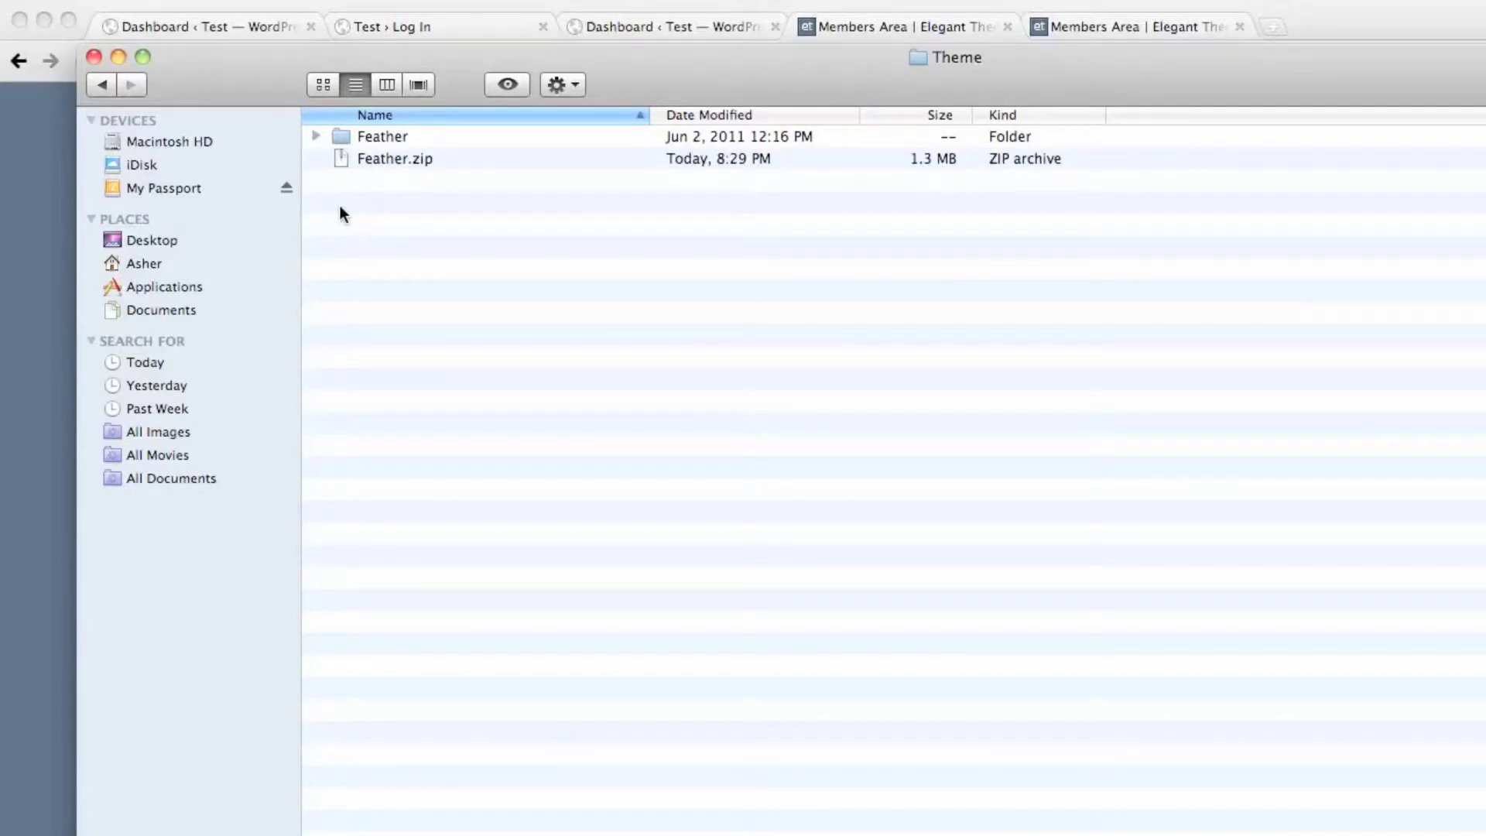
{"action": "left_click", "coordinate": [316, 136]}
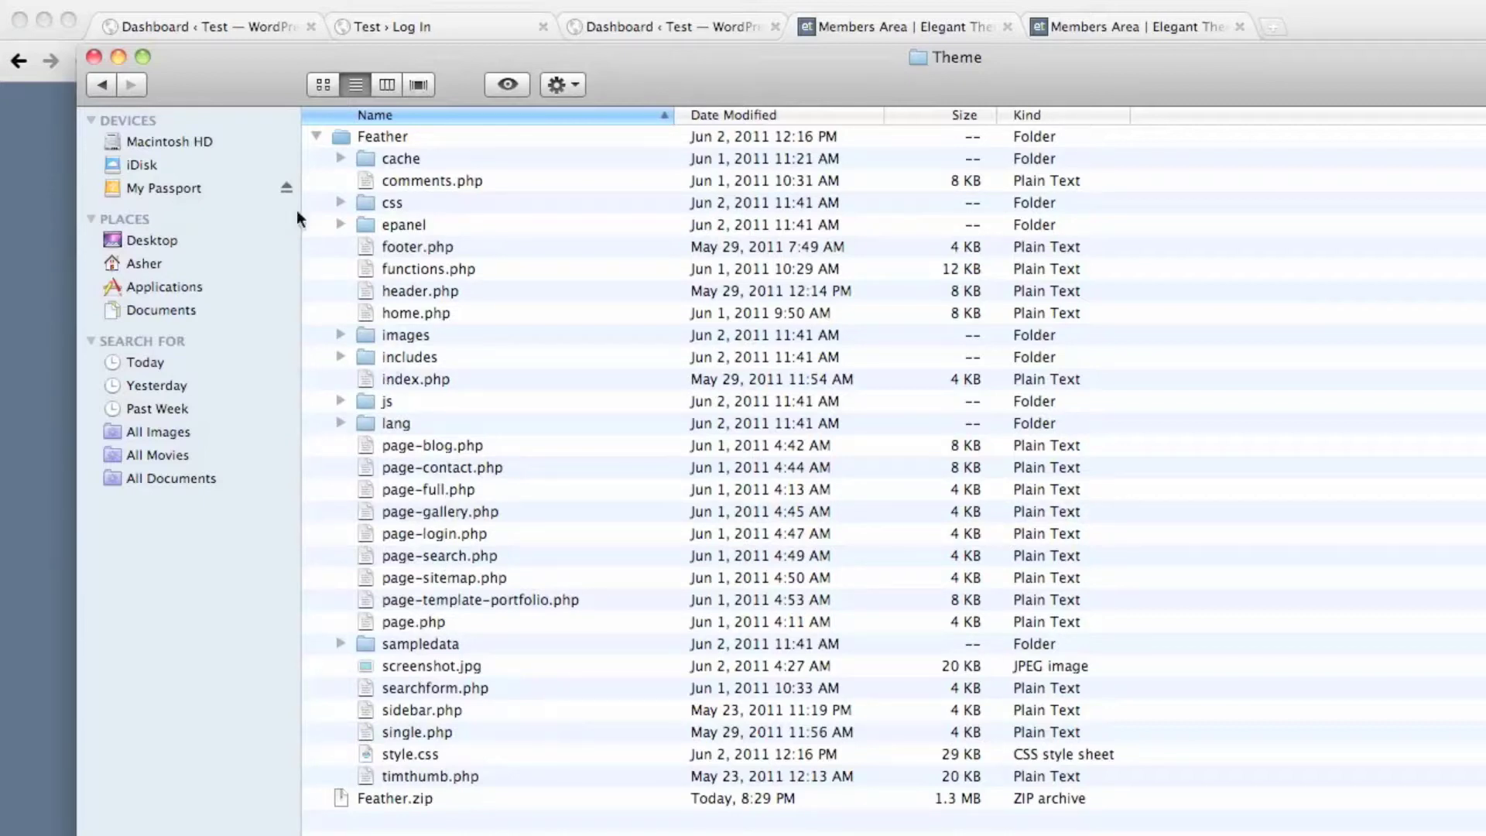
{"action": "left_click", "coordinate": [316, 137]}
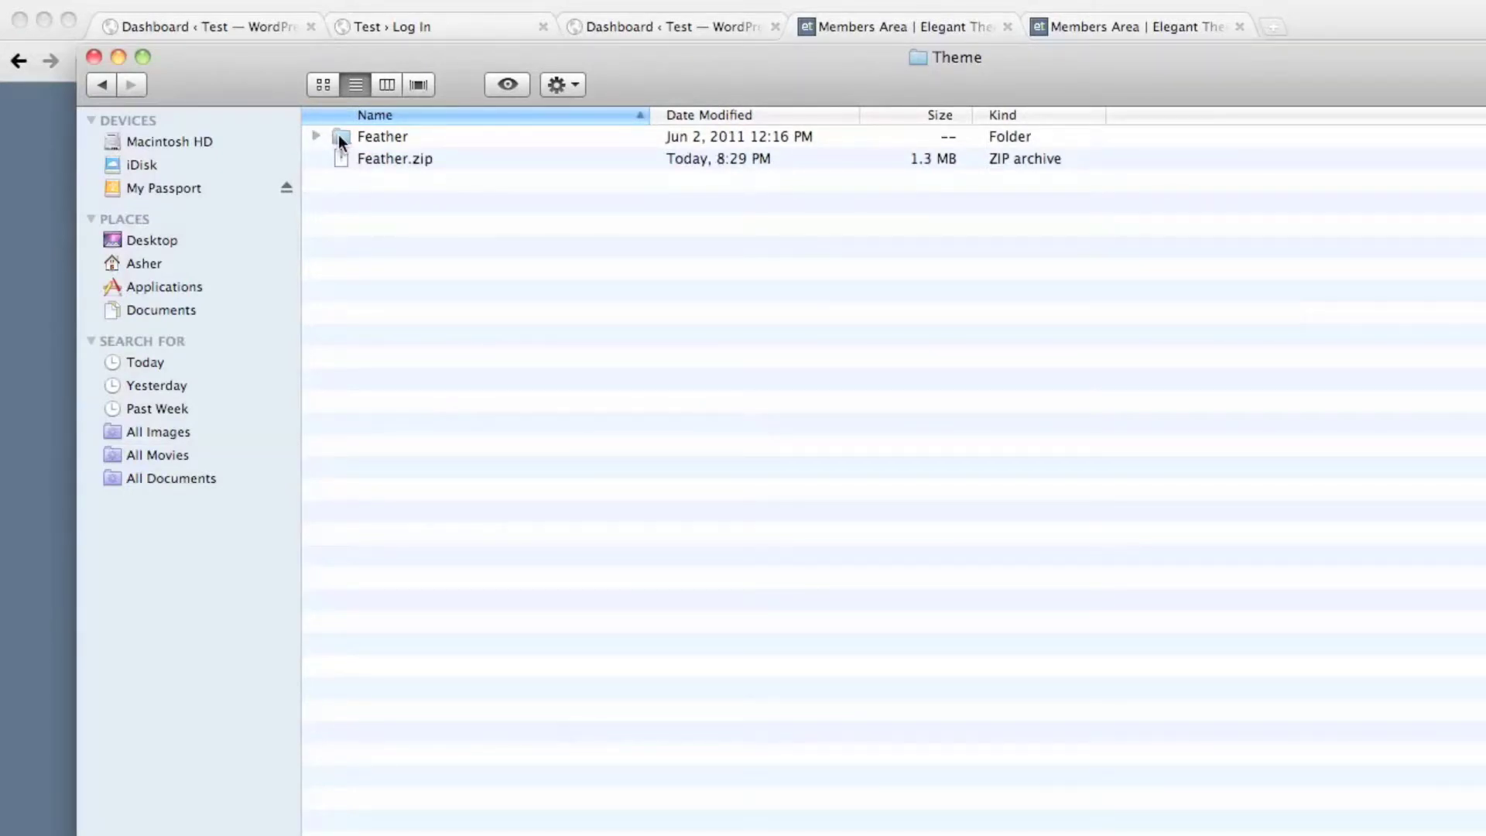
{"action": "right_click", "coordinate": [339, 140]}
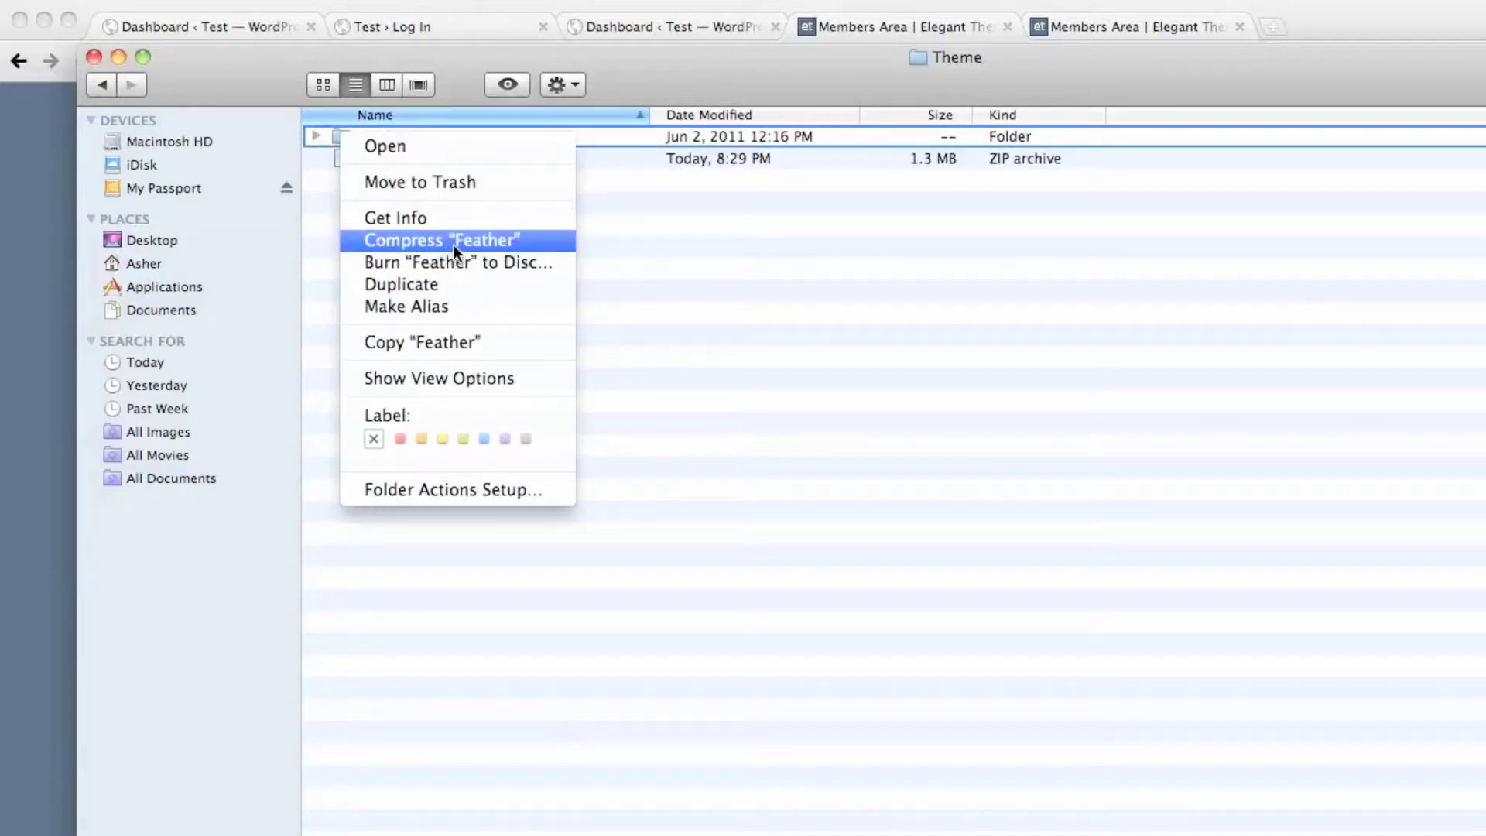
{"action": "left_click", "coordinate": [582, 238]}
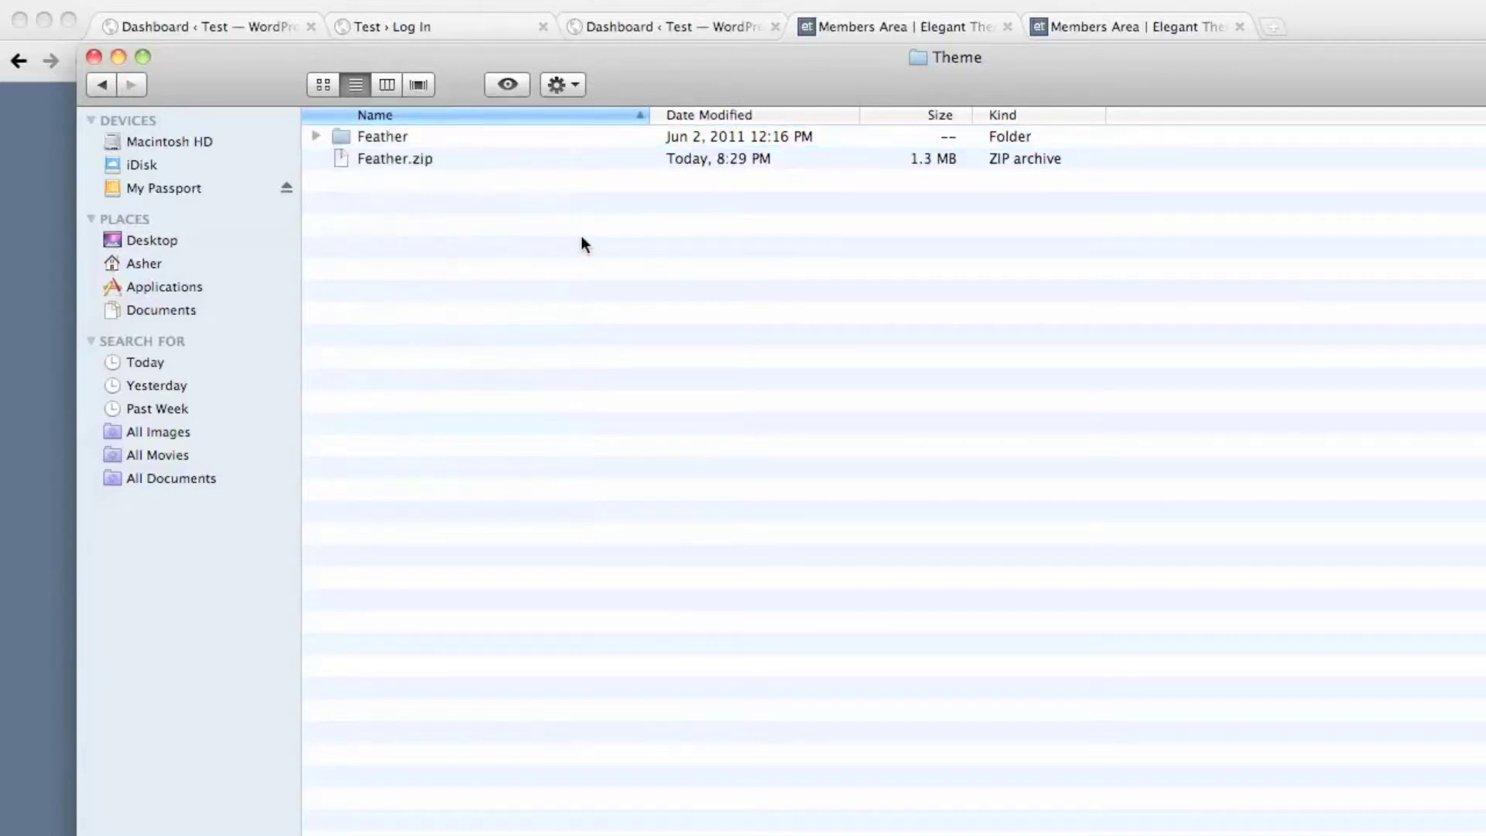
{"action": "left_click", "coordinate": [377, 161]}
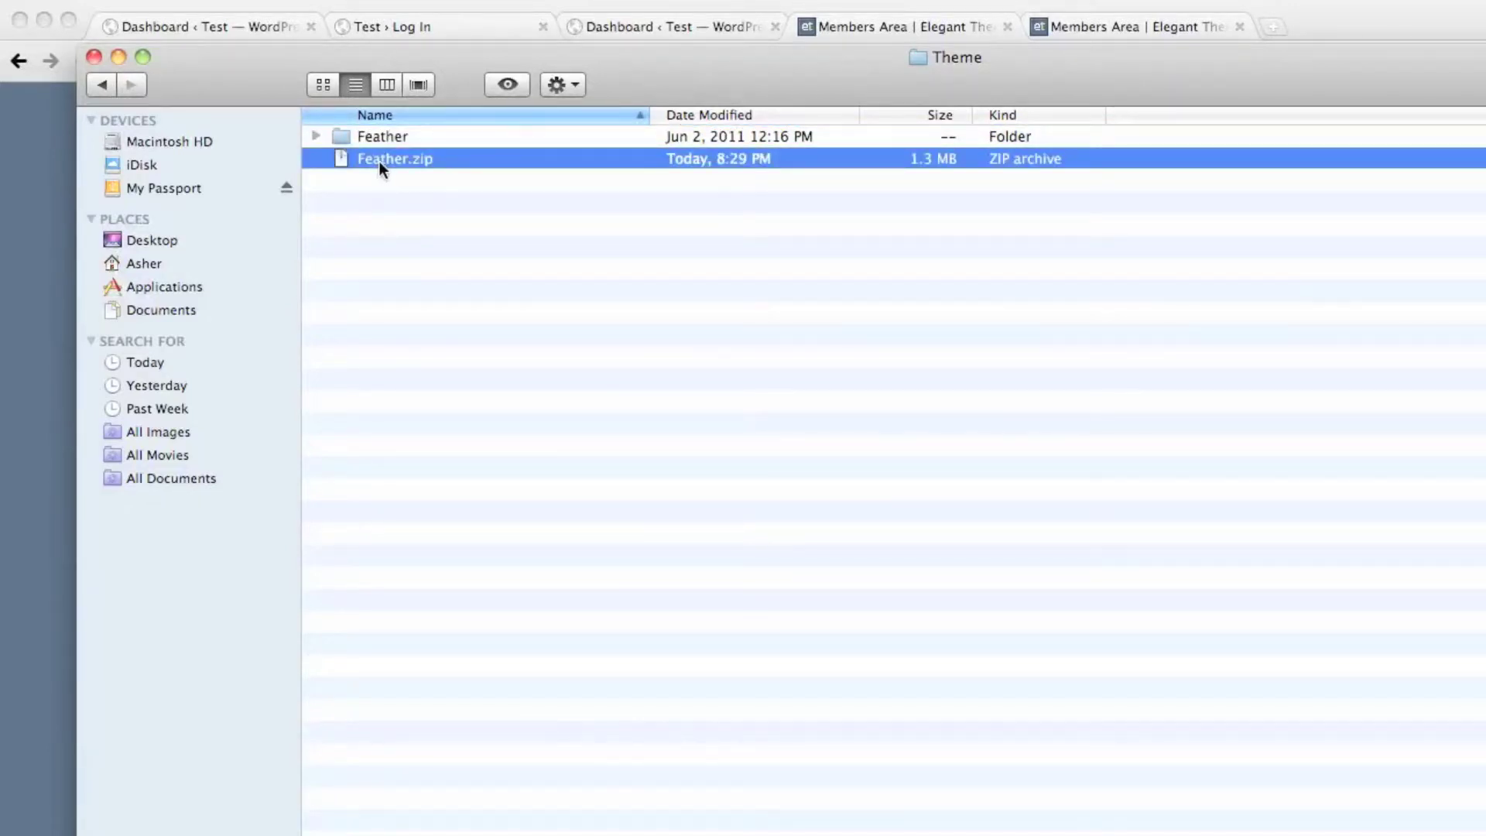
{"action": "left_click", "coordinate": [50, 173]}
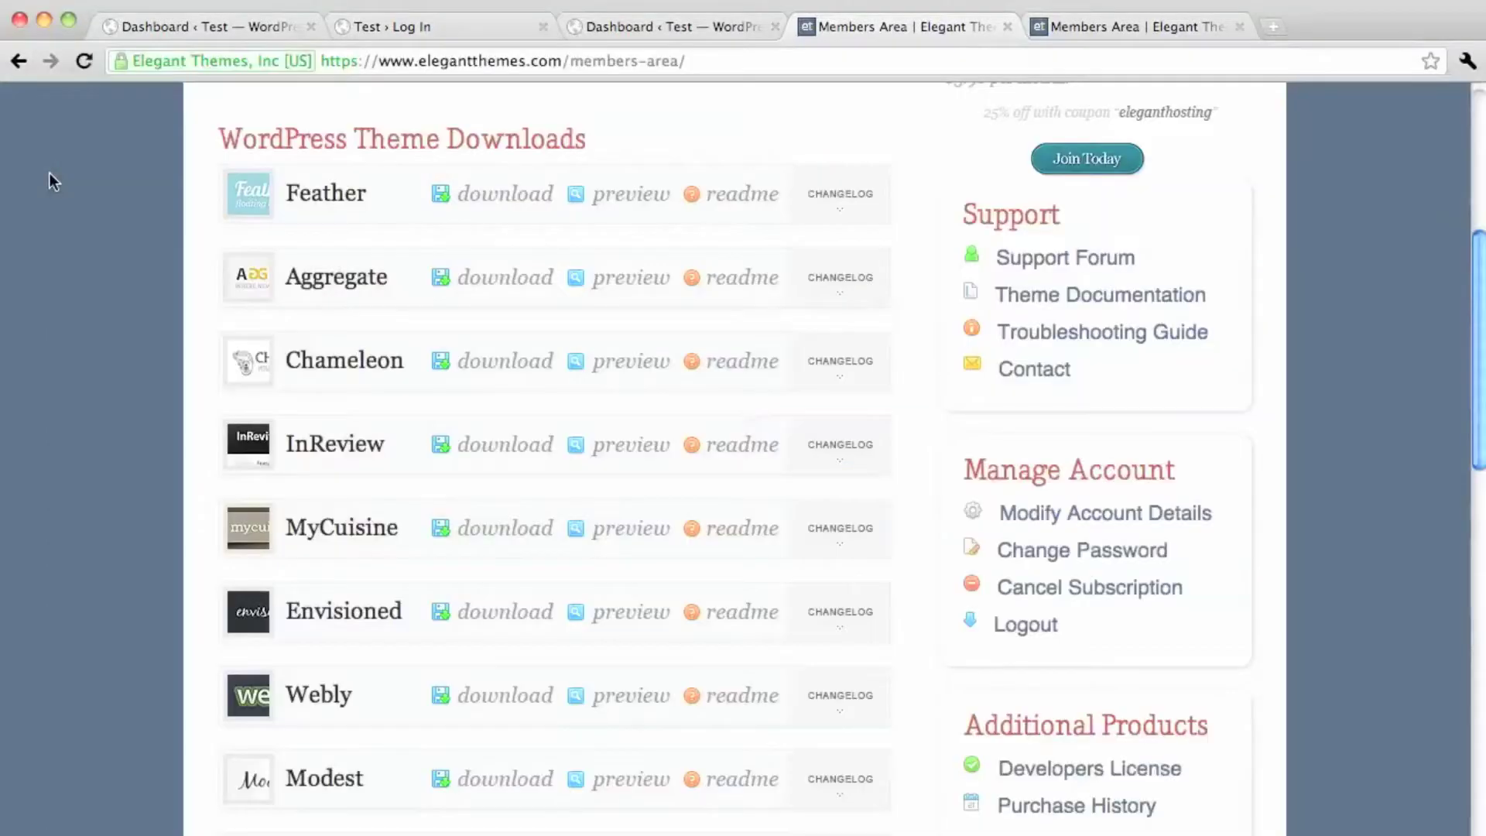
Step: From the Test blog Dashboard, go to Appearance > Themes and open Install Themes
{"action": "left_click", "coordinate": [684, 24]}
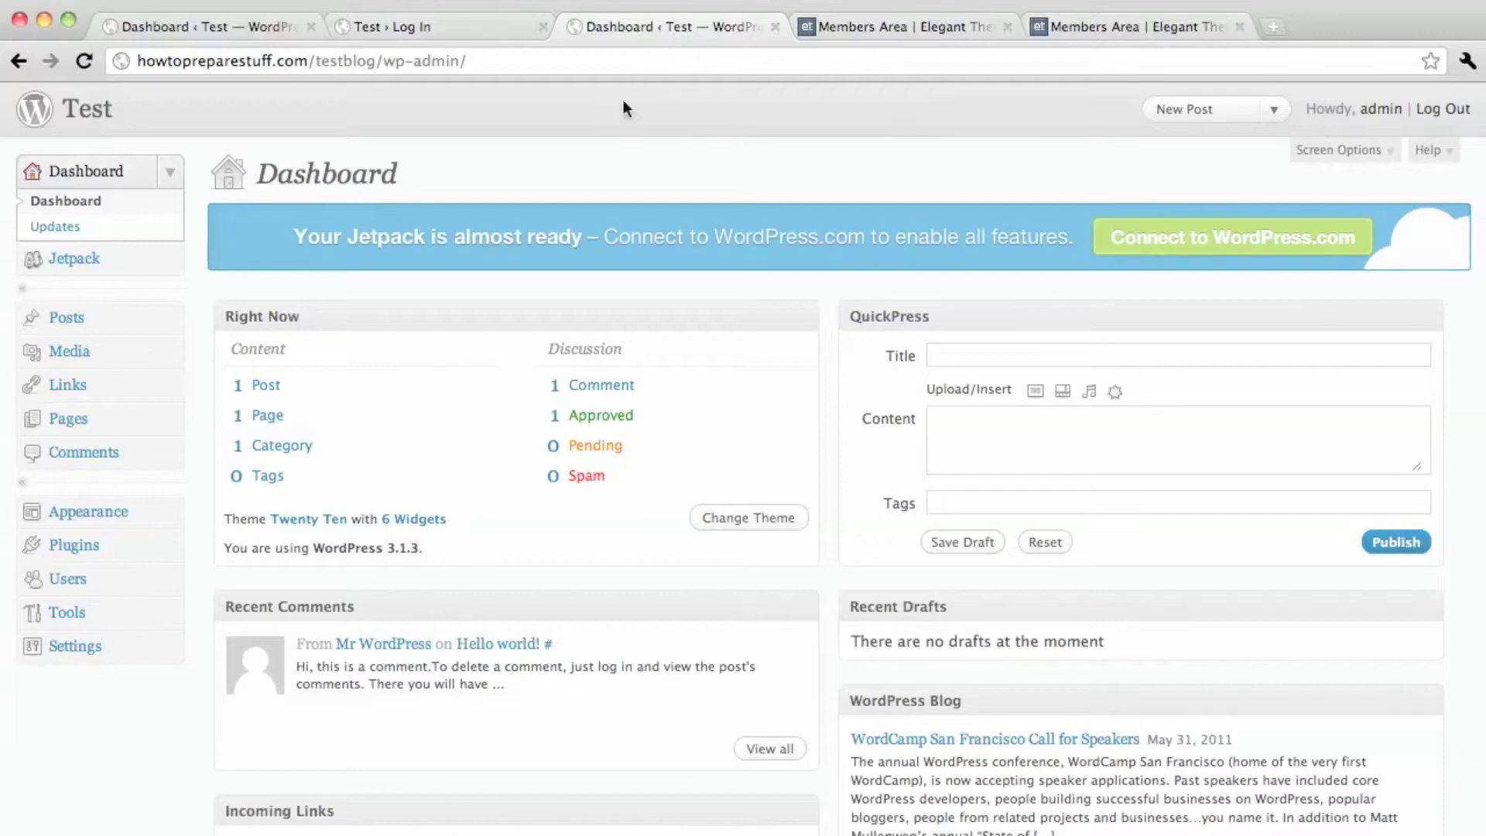
{"action": "left_click", "coordinate": [171, 515]}
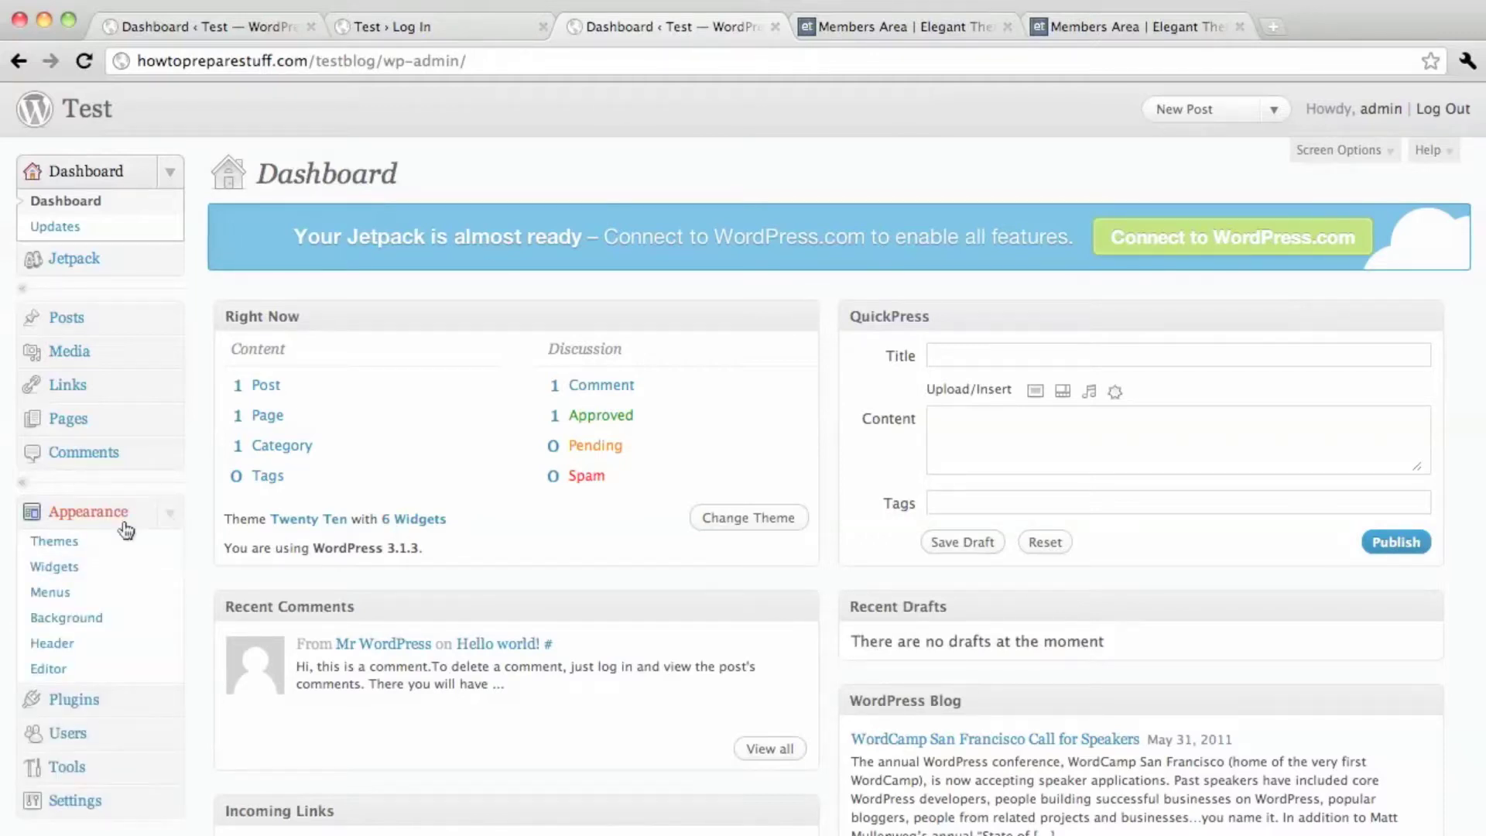
{"action": "left_click", "coordinate": [68, 546]}
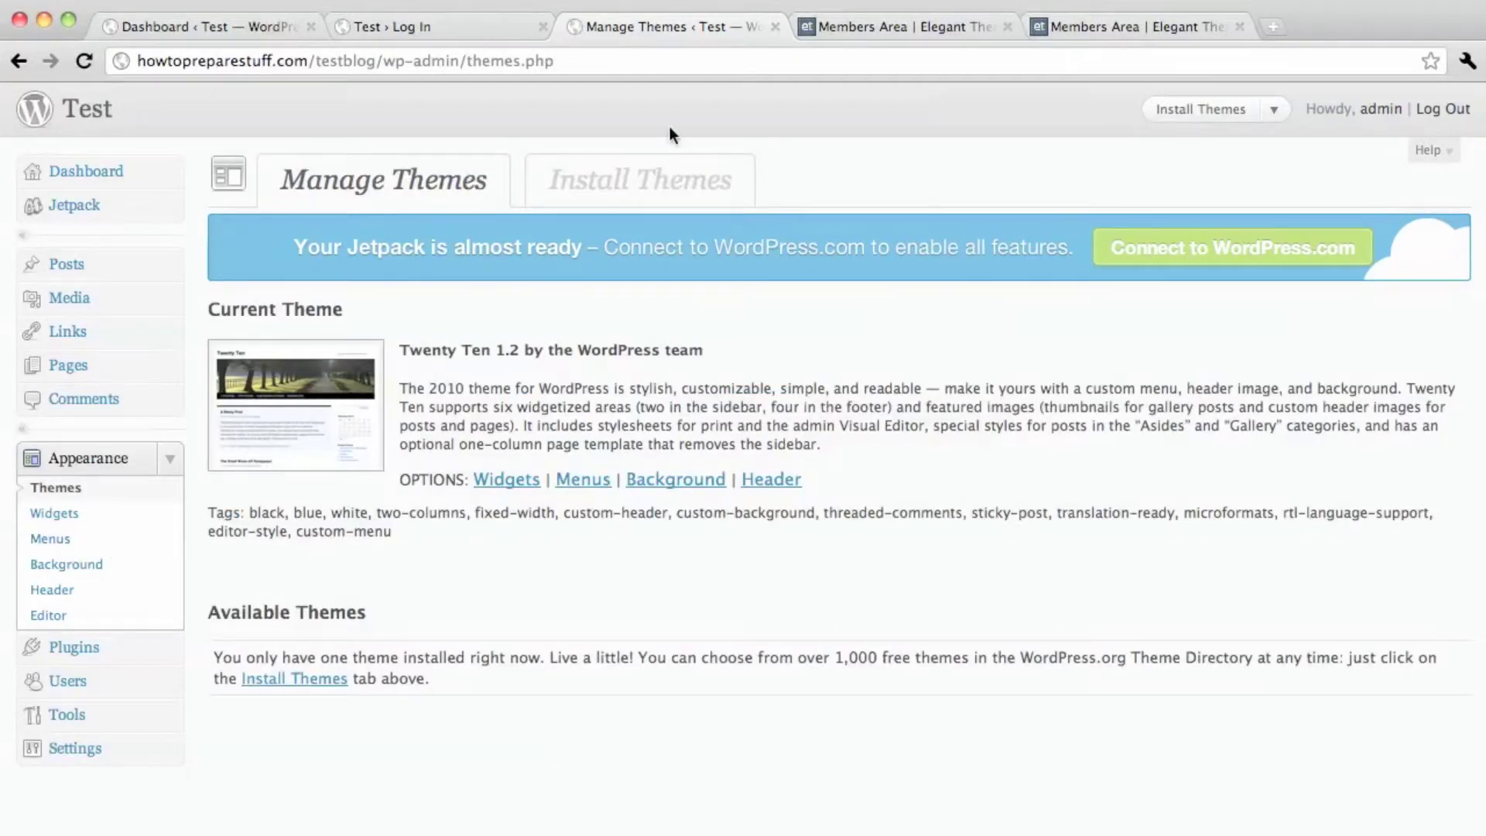
{"action": "left_click", "coordinate": [656, 180]}
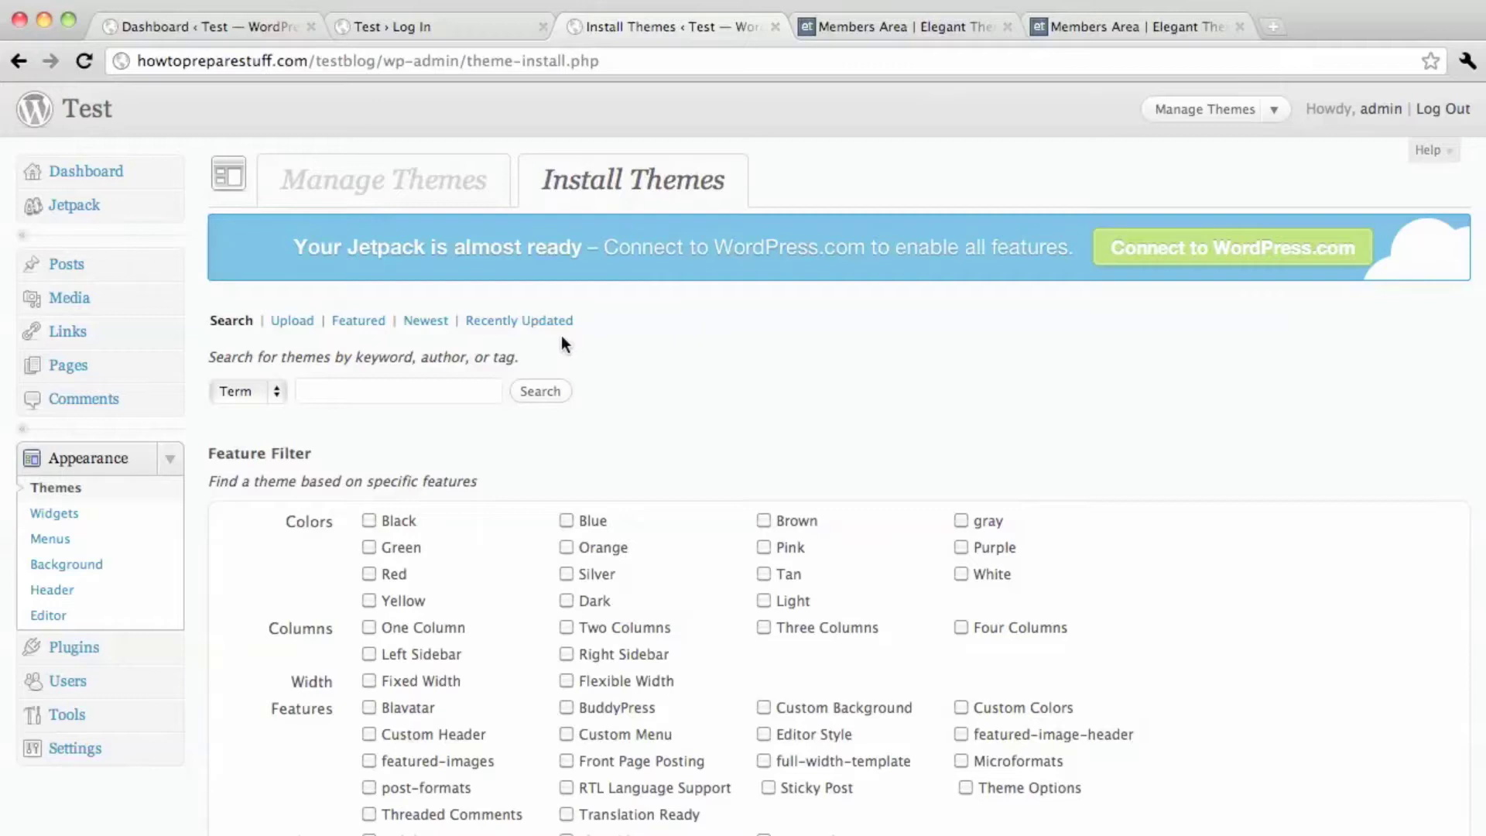
Step: Choose Feather.zip, found by searching 'feather', as the theme file to upload
{"action": "left_click", "coordinate": [294, 322]}
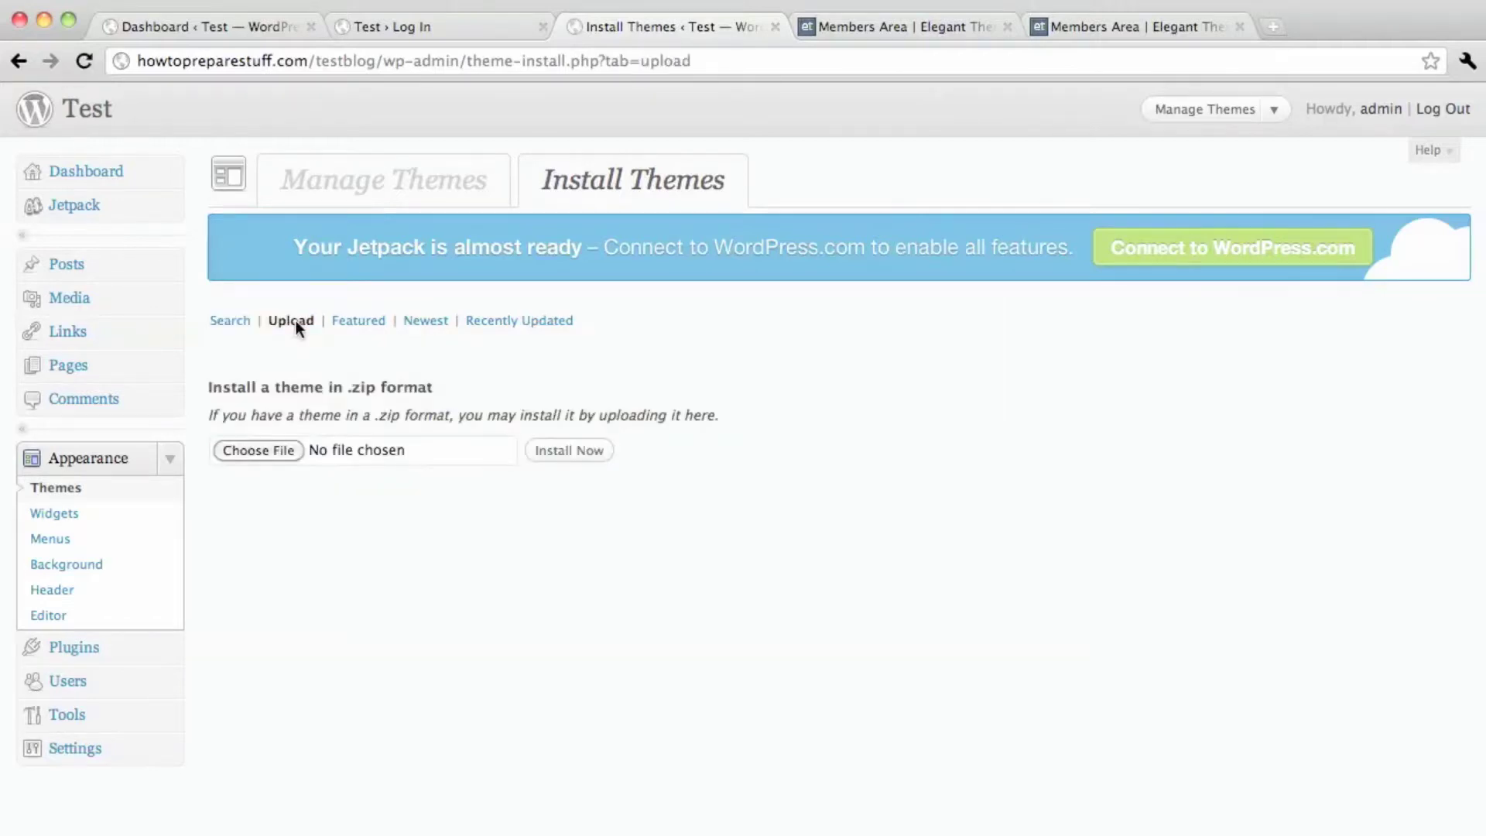
{"action": "left_click", "coordinate": [285, 451]}
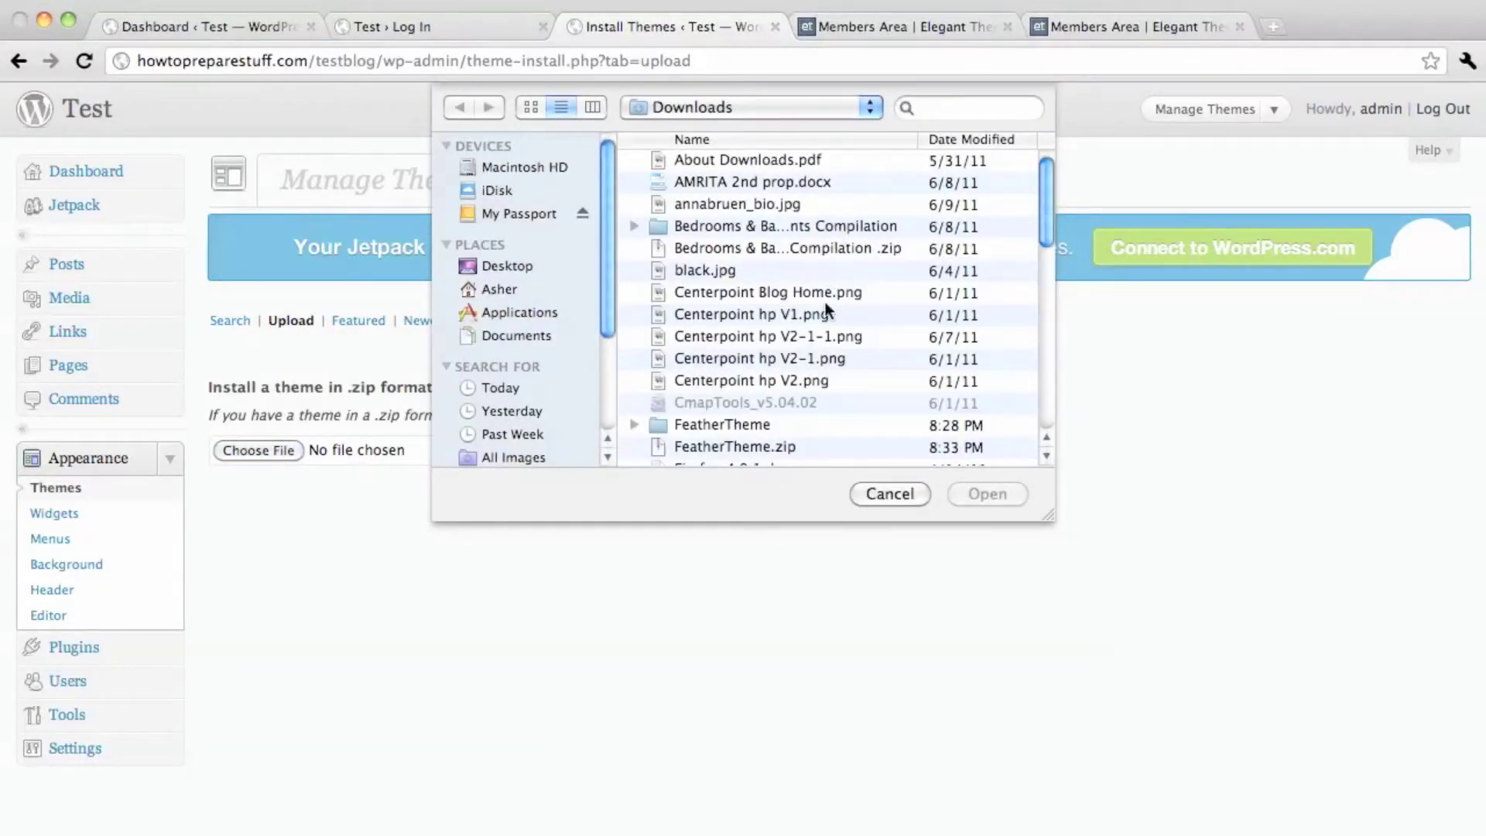
{"action": "left_click", "coordinate": [936, 110]}
{"action": "type", "text": "fea"}
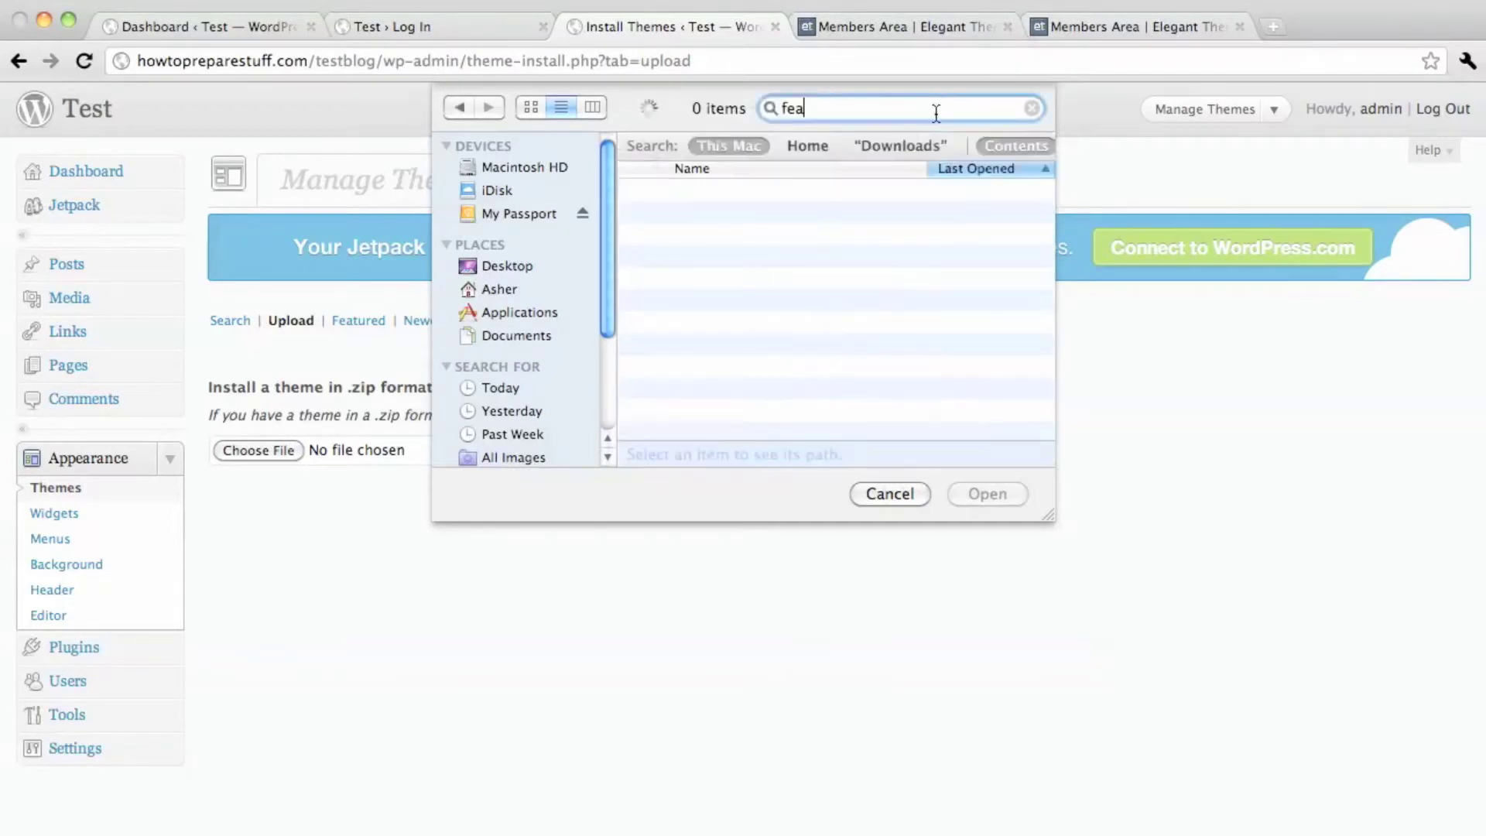
{"action": "type", "text": "ther"}
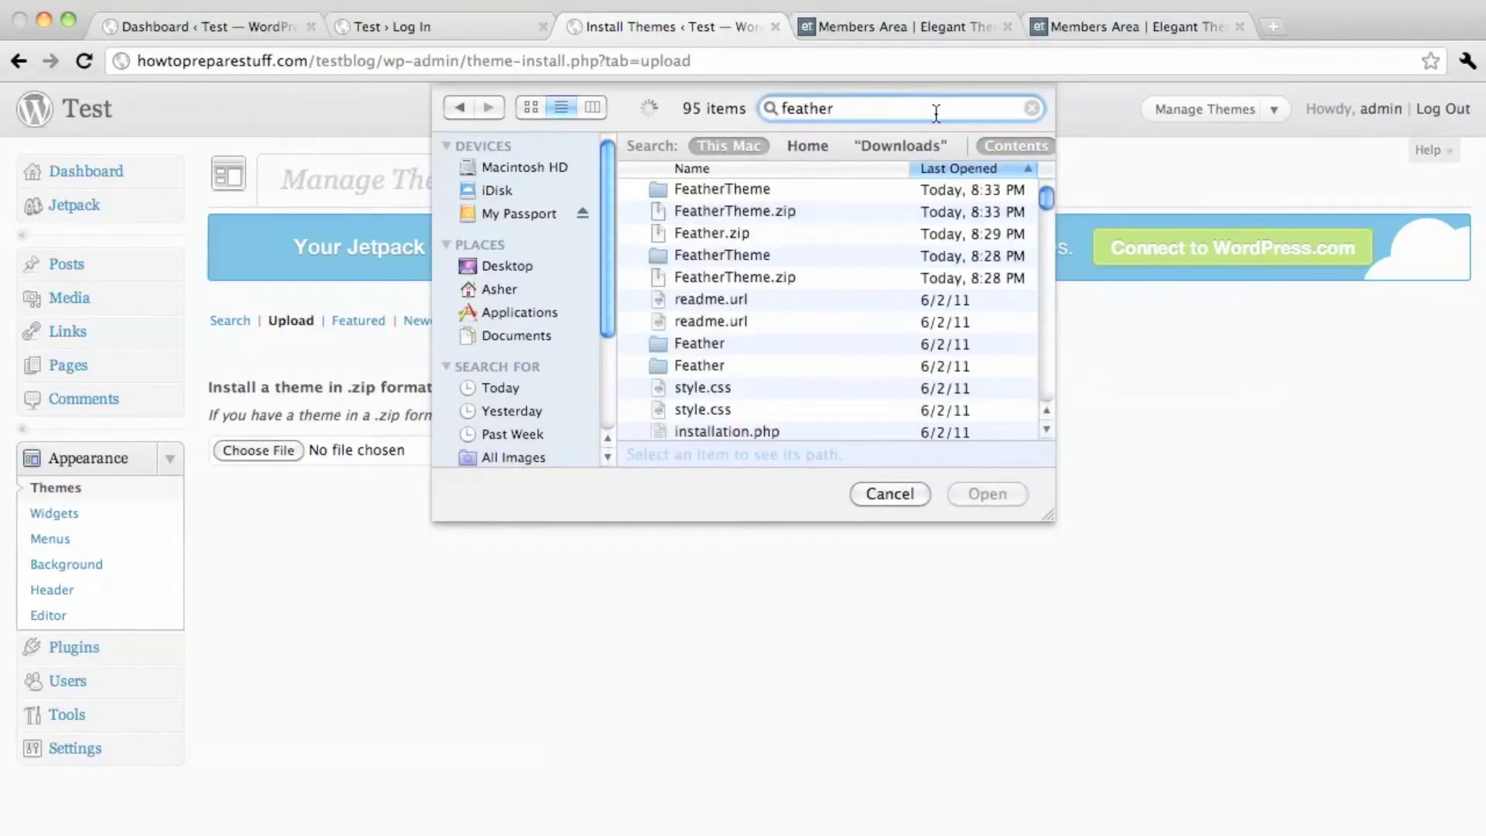
{"action": "left_click", "coordinate": [681, 226]}
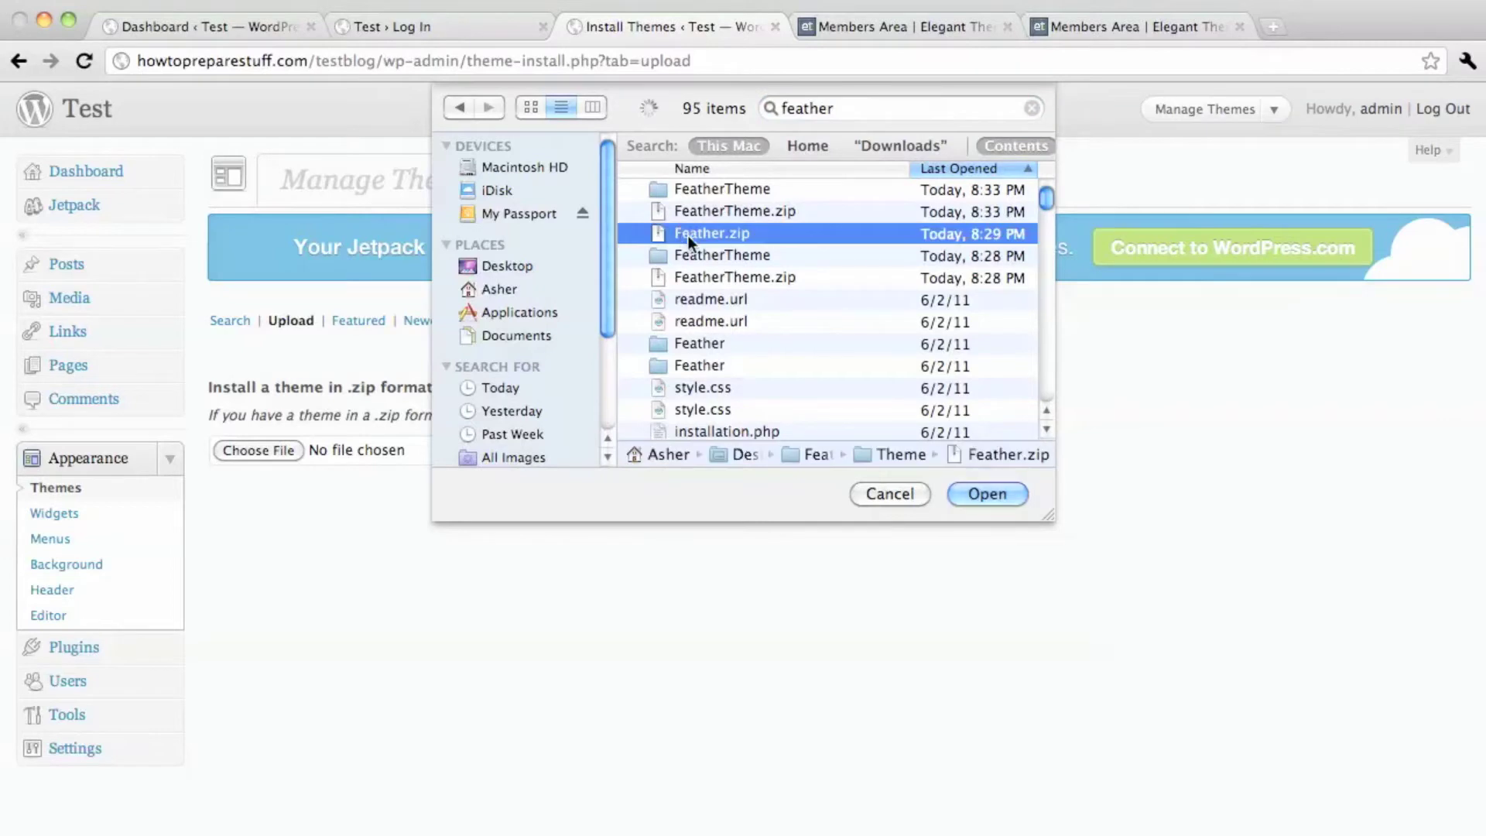
{"action": "left_click", "coordinate": [983, 487]}
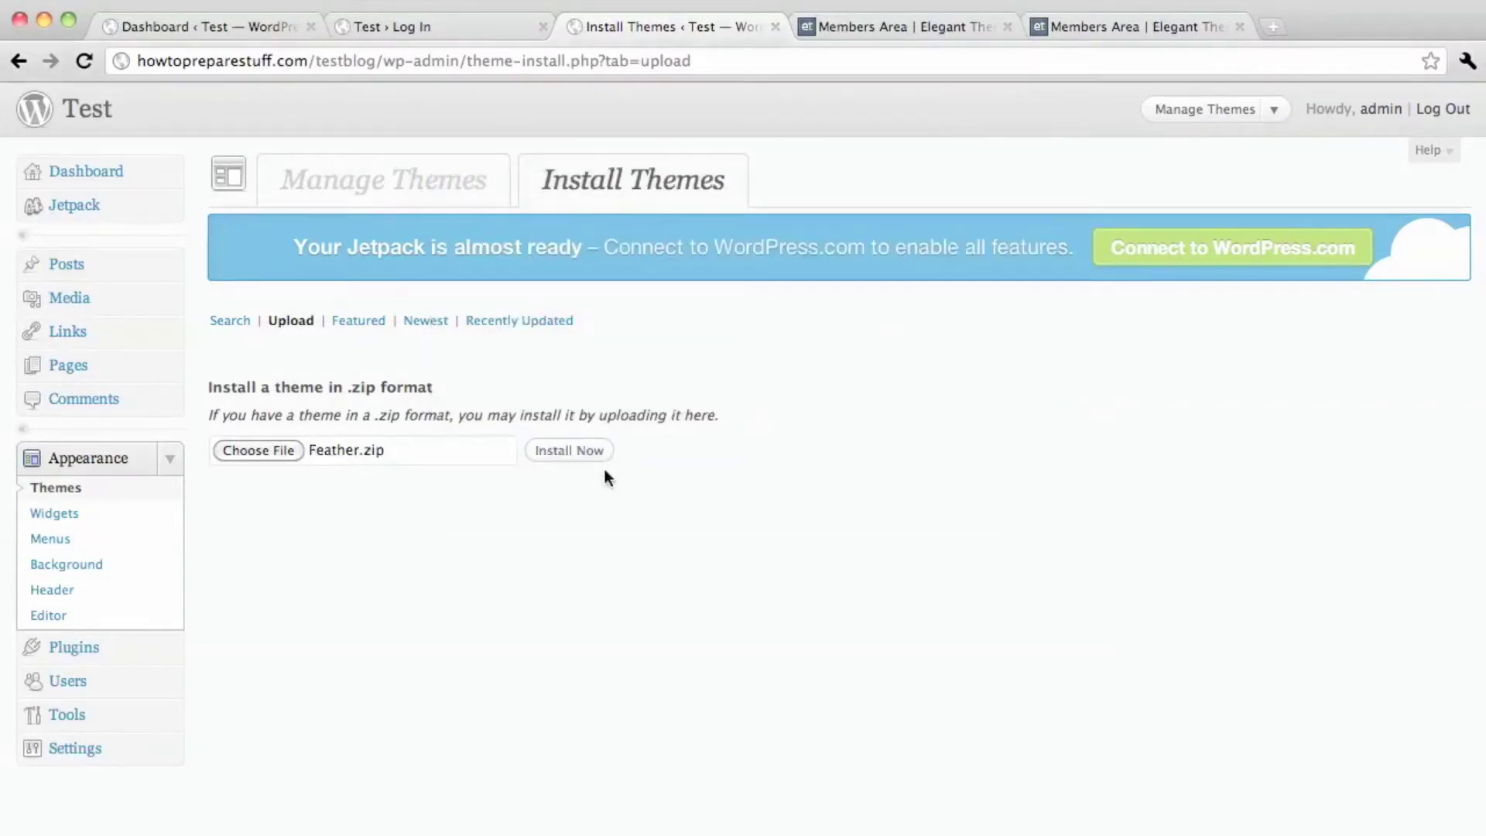
Step: Install and activate the Feather theme, then visit the blog's front page
{"action": "left_click", "coordinate": [579, 452]}
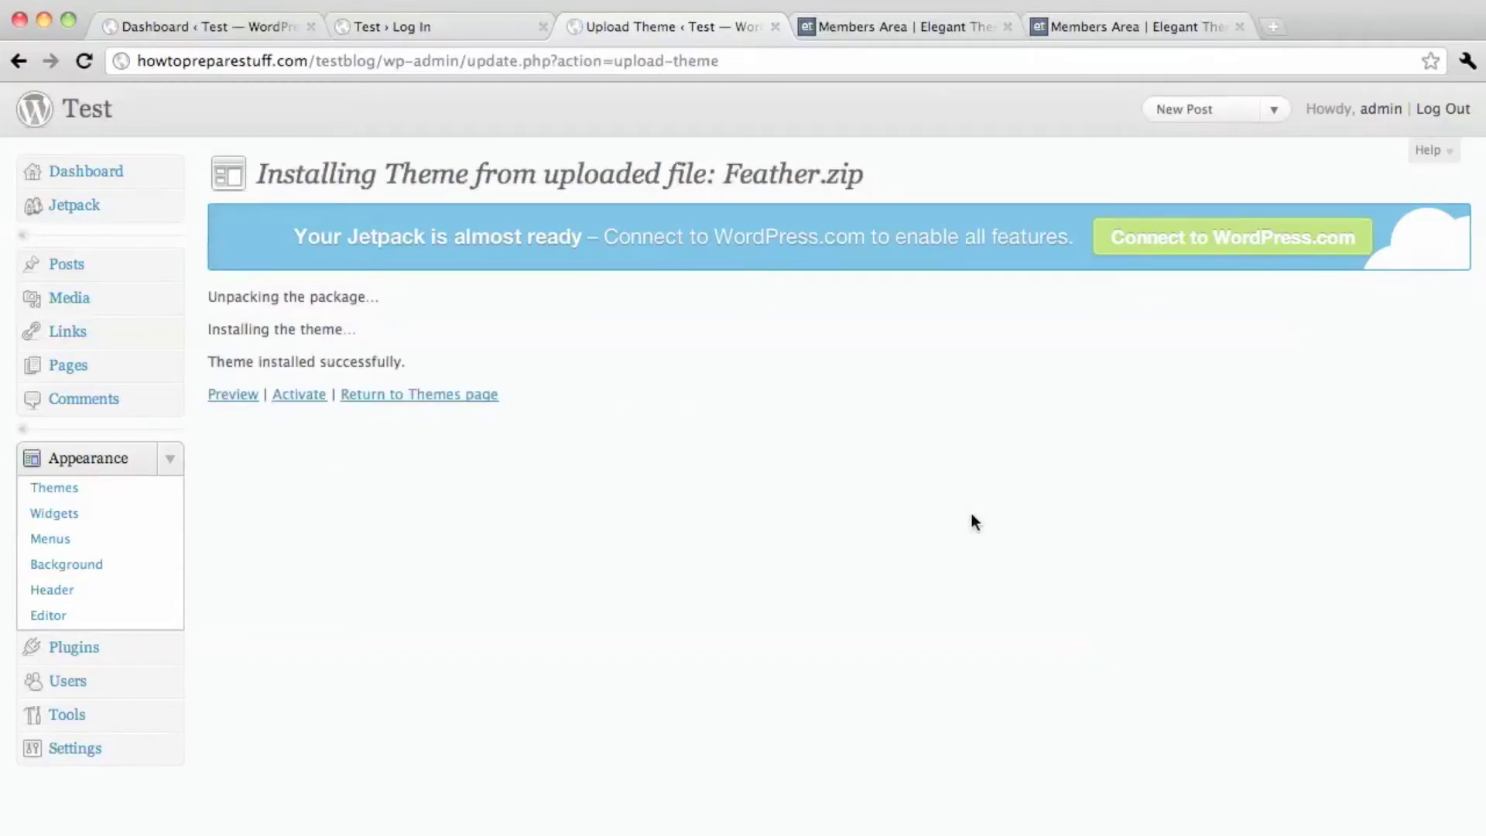
{"action": "left_click", "coordinate": [286, 394]}
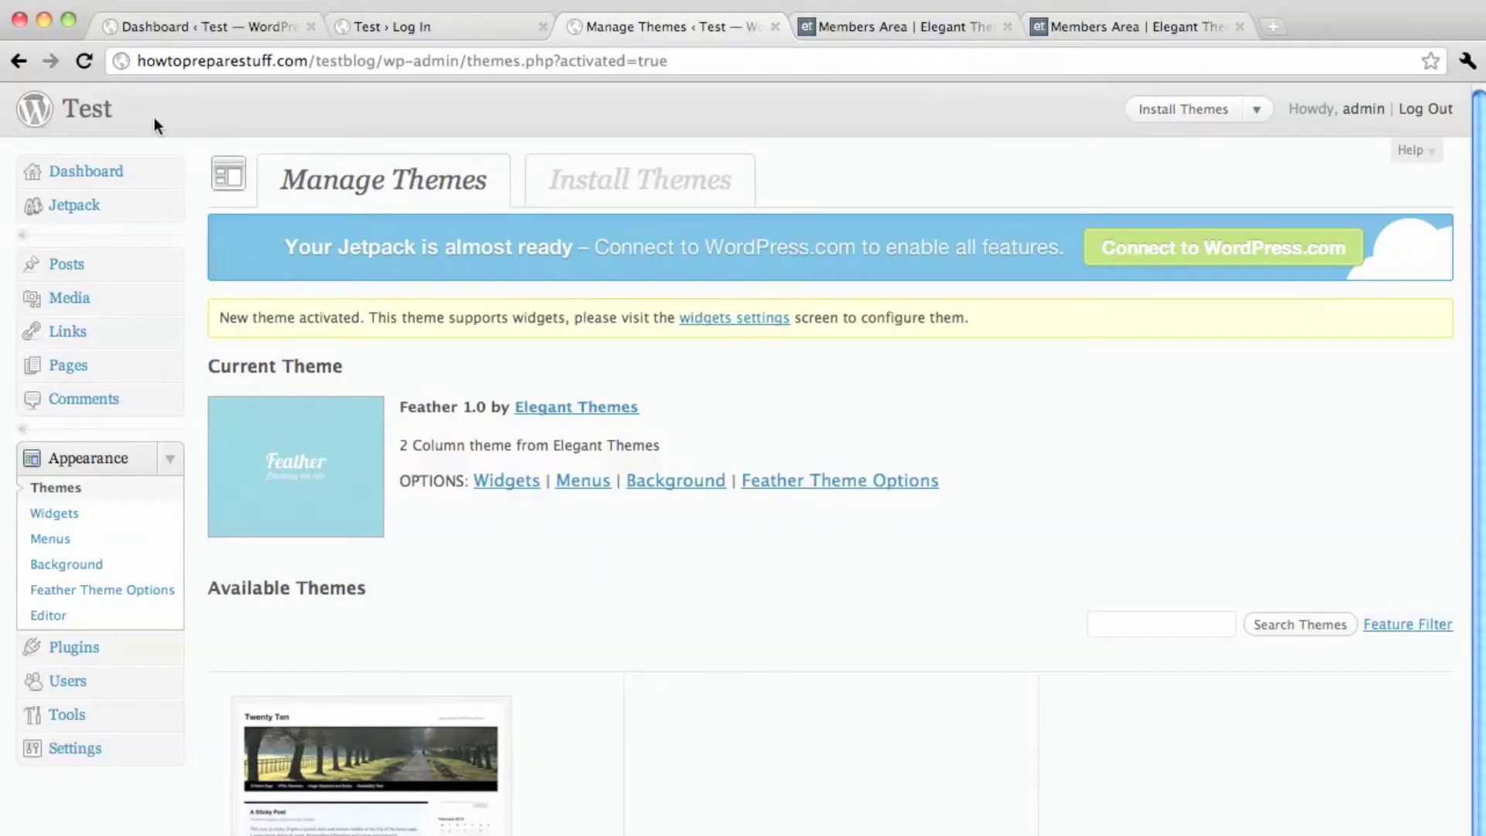
{"action": "left_click", "coordinate": [97, 113]}
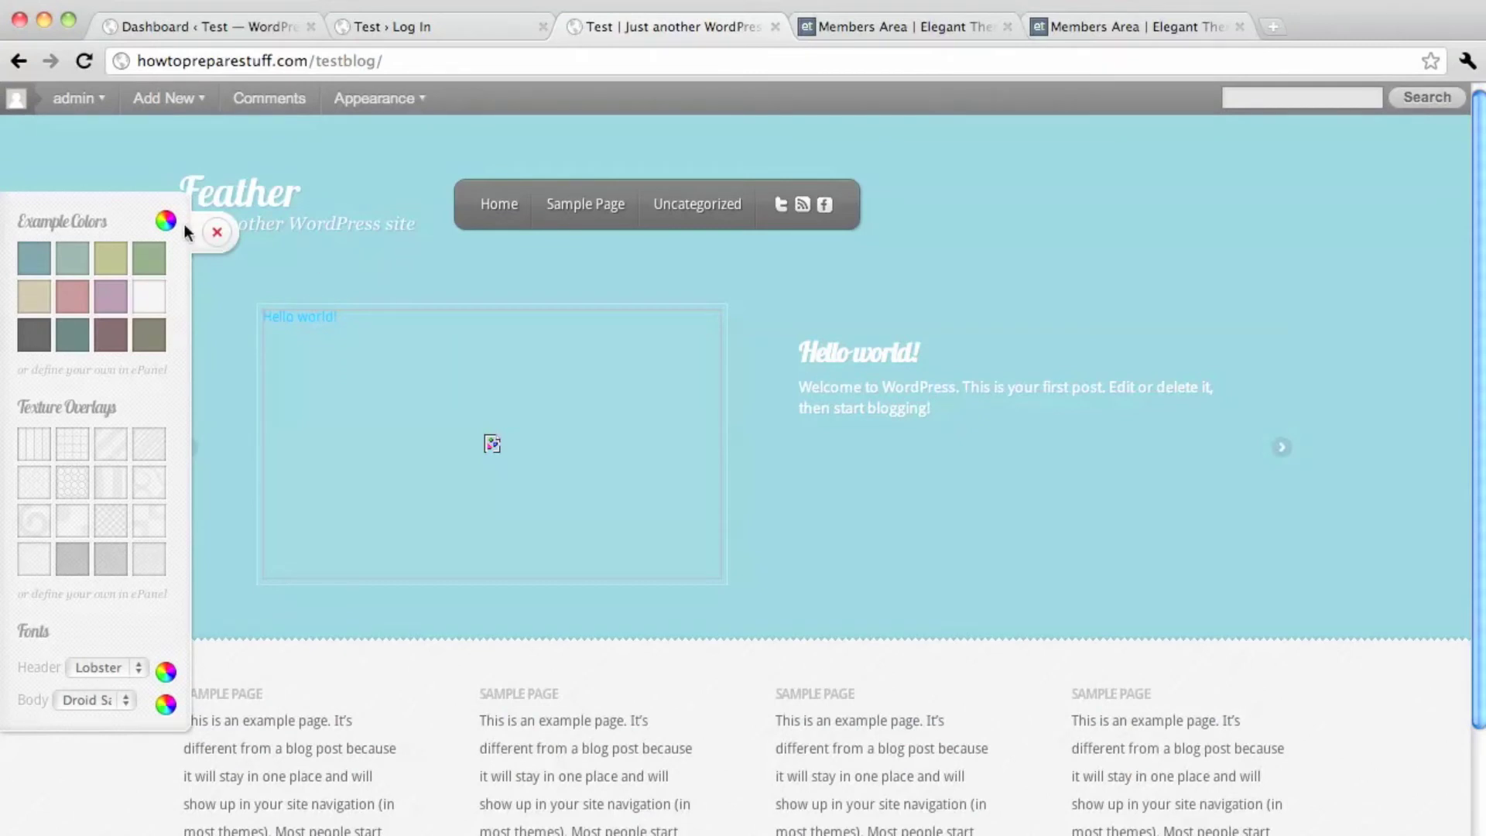
Step: Try the olive and green example colours, then settle on the mauve scheme for the front page
{"action": "left_click", "coordinate": [117, 267]}
{"action": "left_click", "coordinate": [154, 268]}
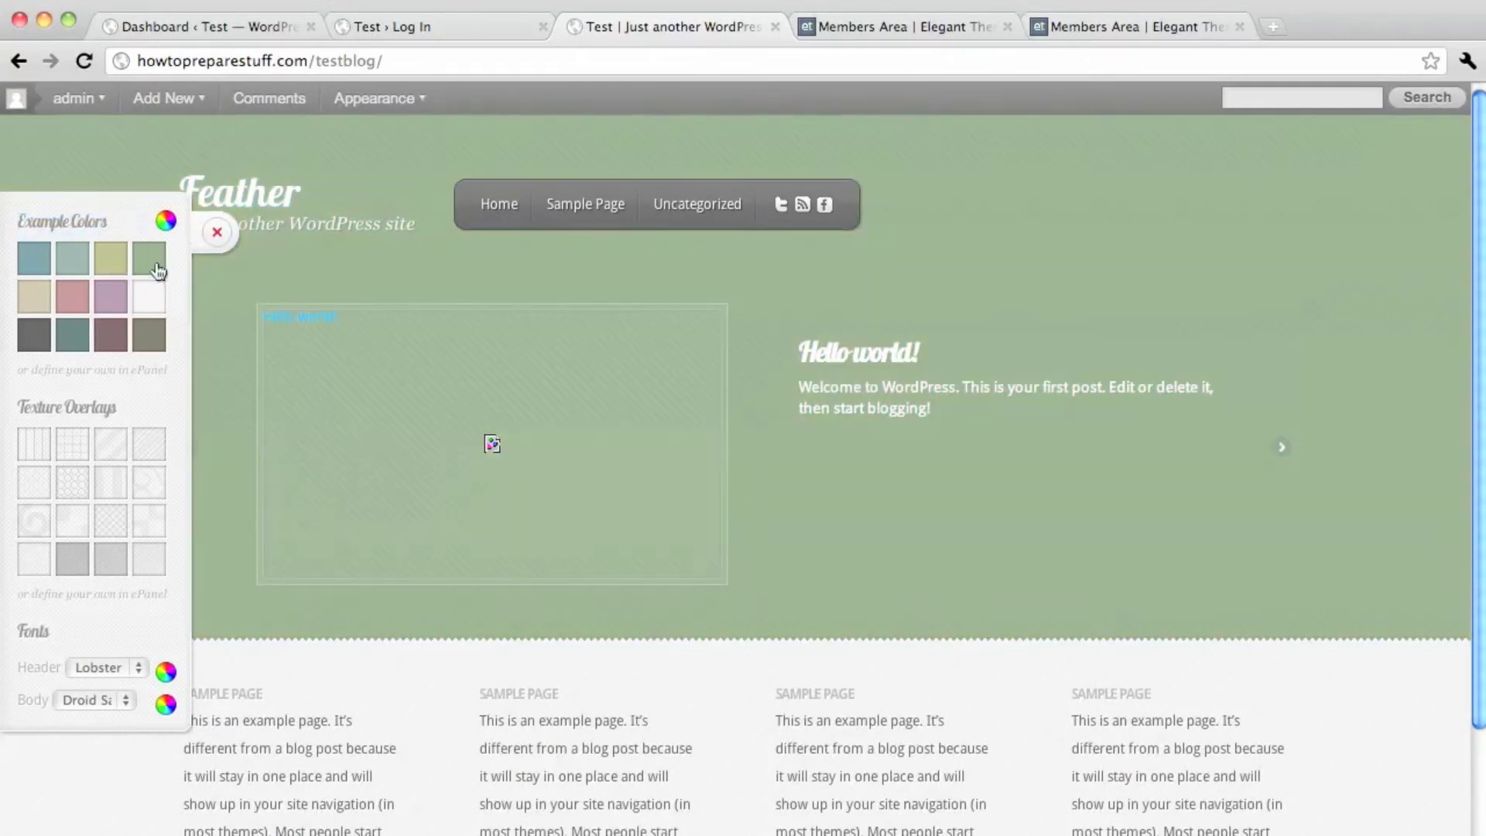
{"action": "left_click", "coordinate": [111, 297]}
{"action": "scroll", "coordinate": [456, 438], "scroll_direction": "down", "scroll_amount": 15}
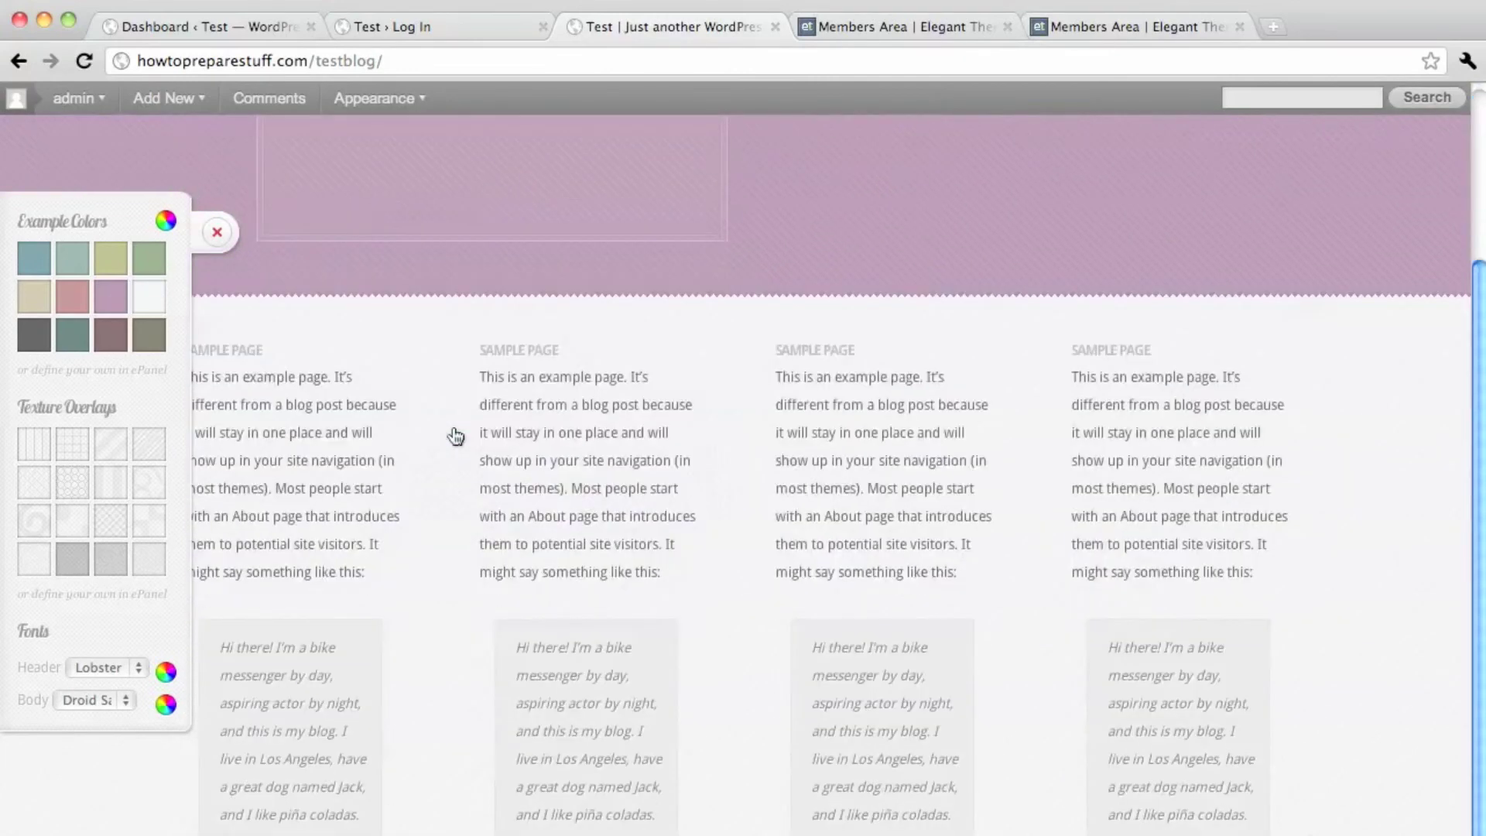
{"action": "scroll", "coordinate": [486, 484], "scroll_direction": "up", "scroll_amount": 15}
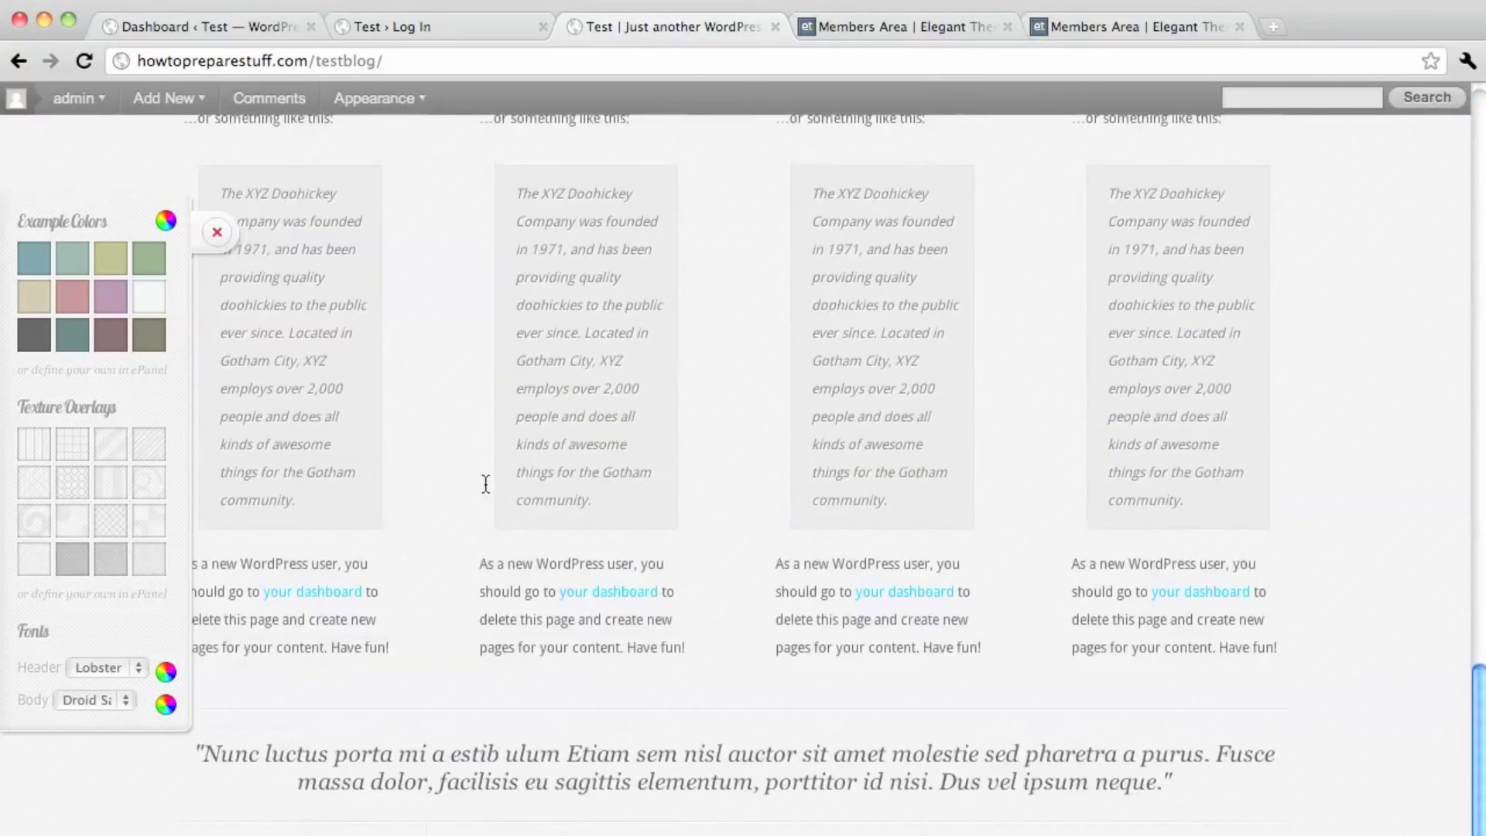